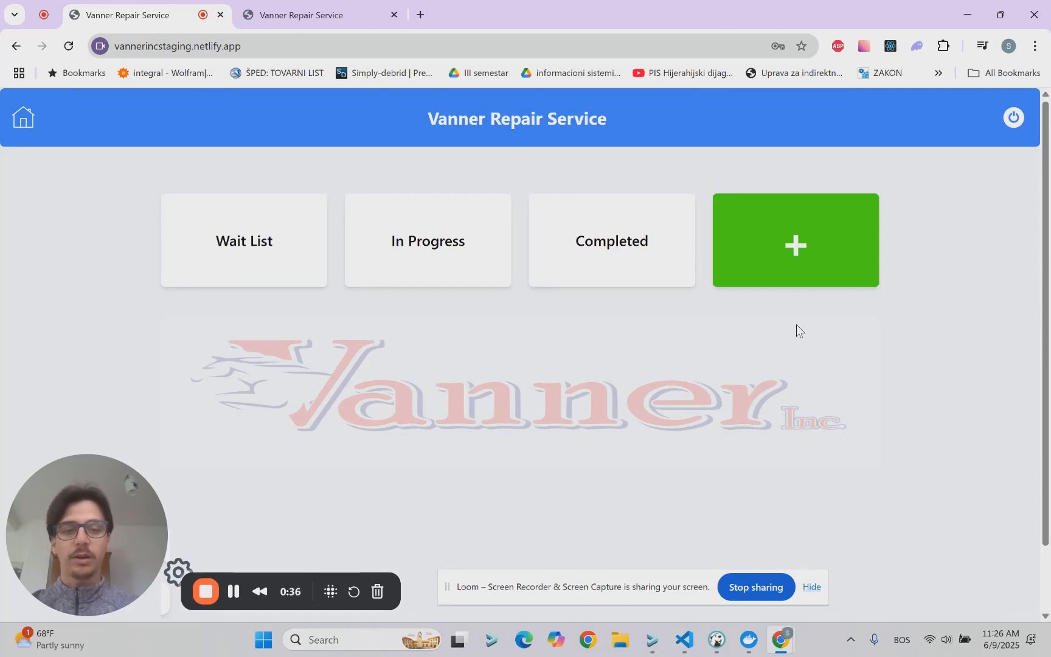
Step: Start a new vehicle entry with status Wait List, type Trailer and priority High
click(806, 252)
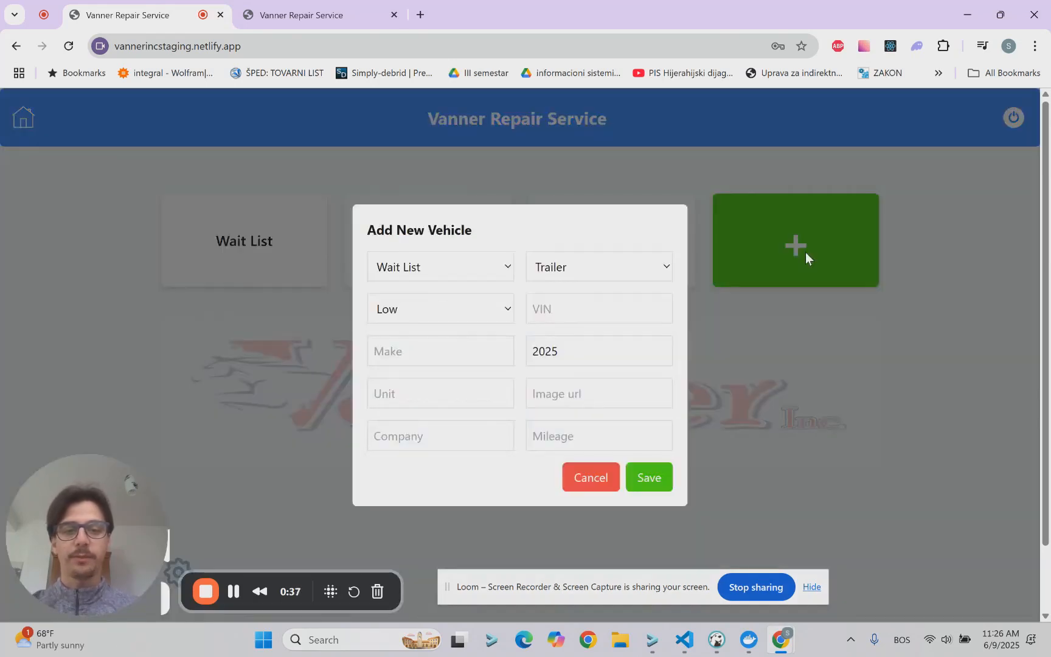
click(485, 271)
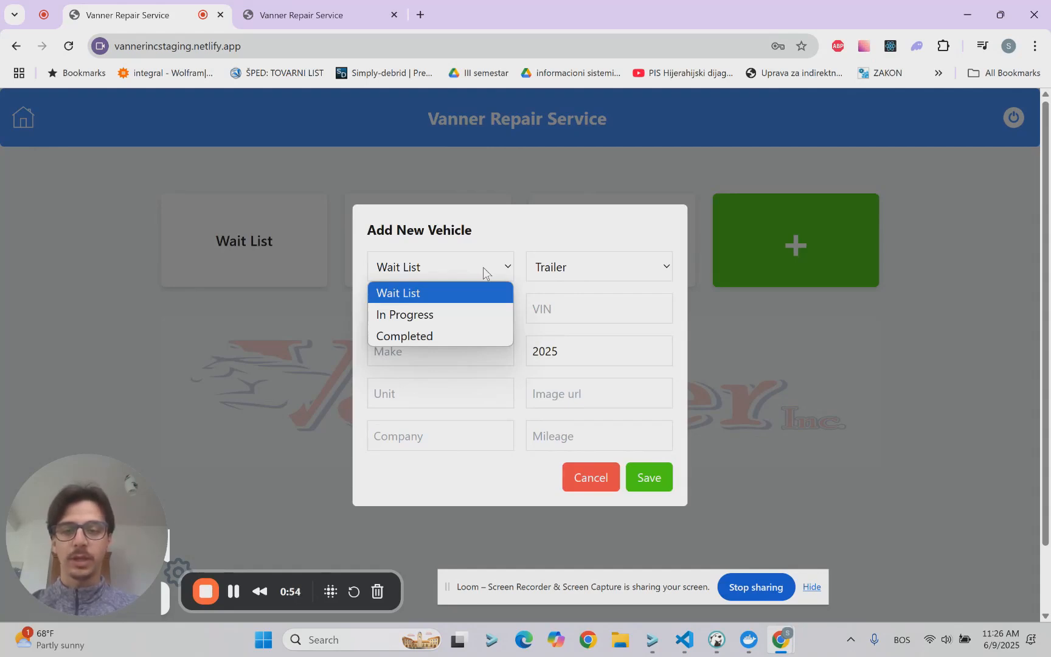
click(475, 271)
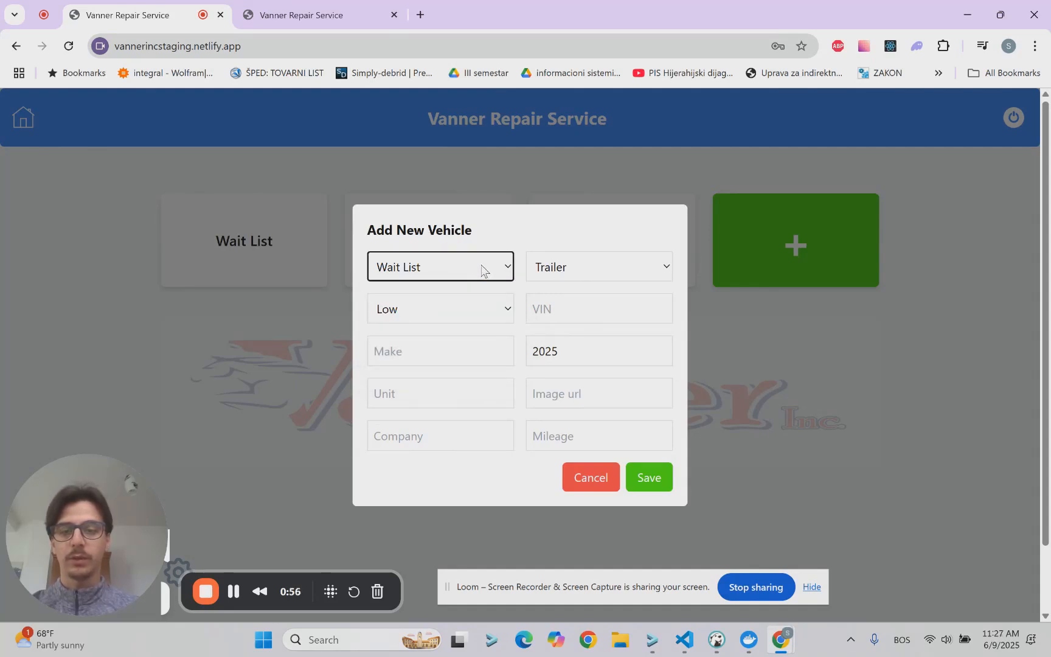
click(623, 269)
click(623, 268)
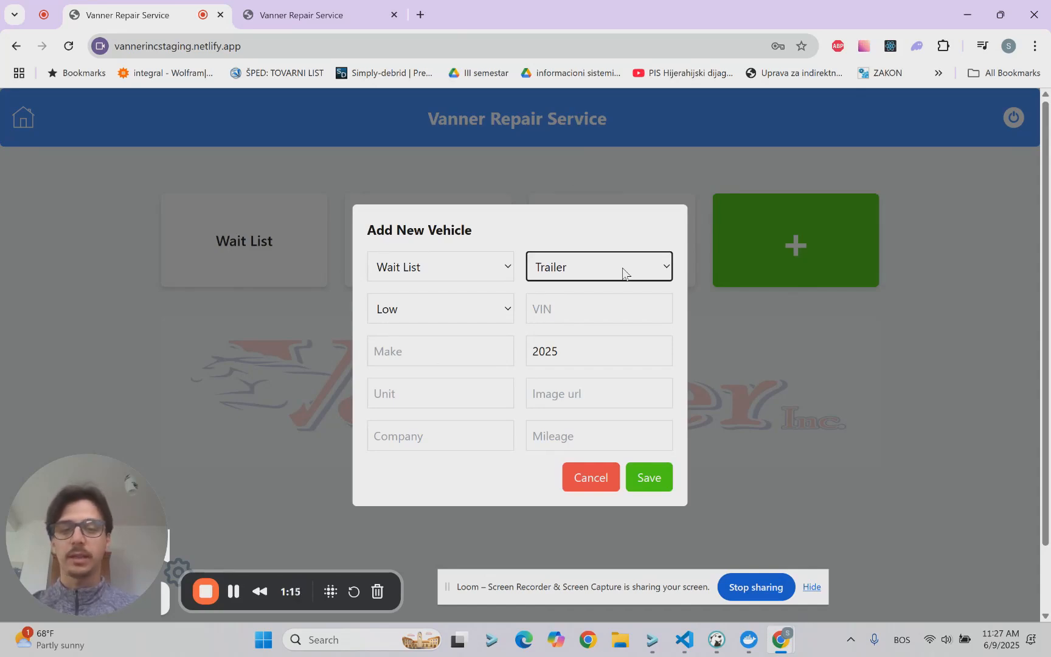
click(493, 315)
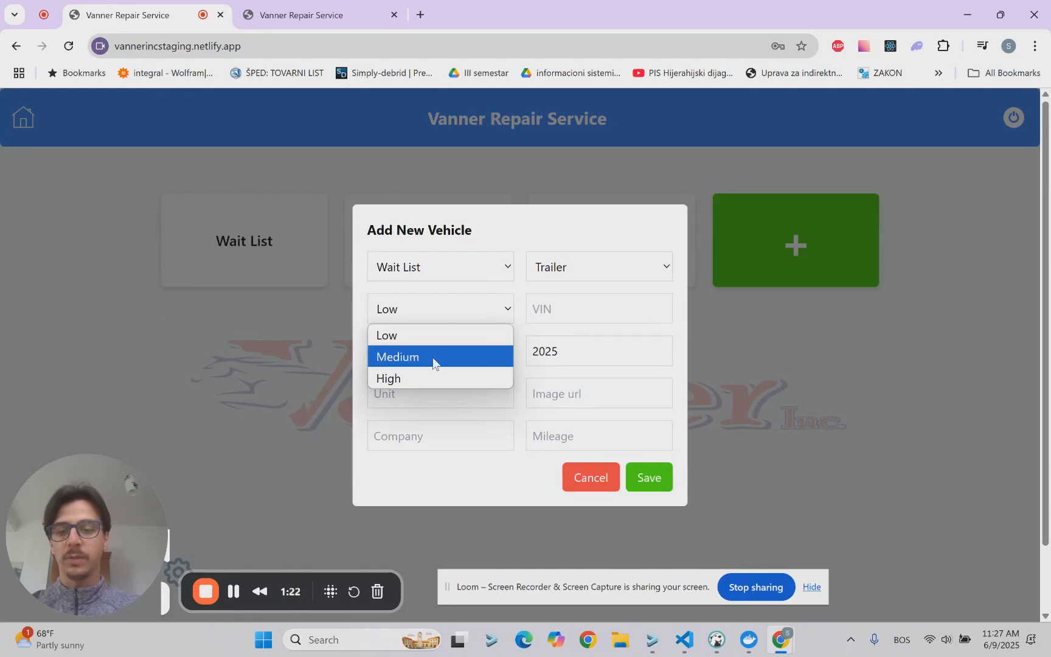
click(423, 374)
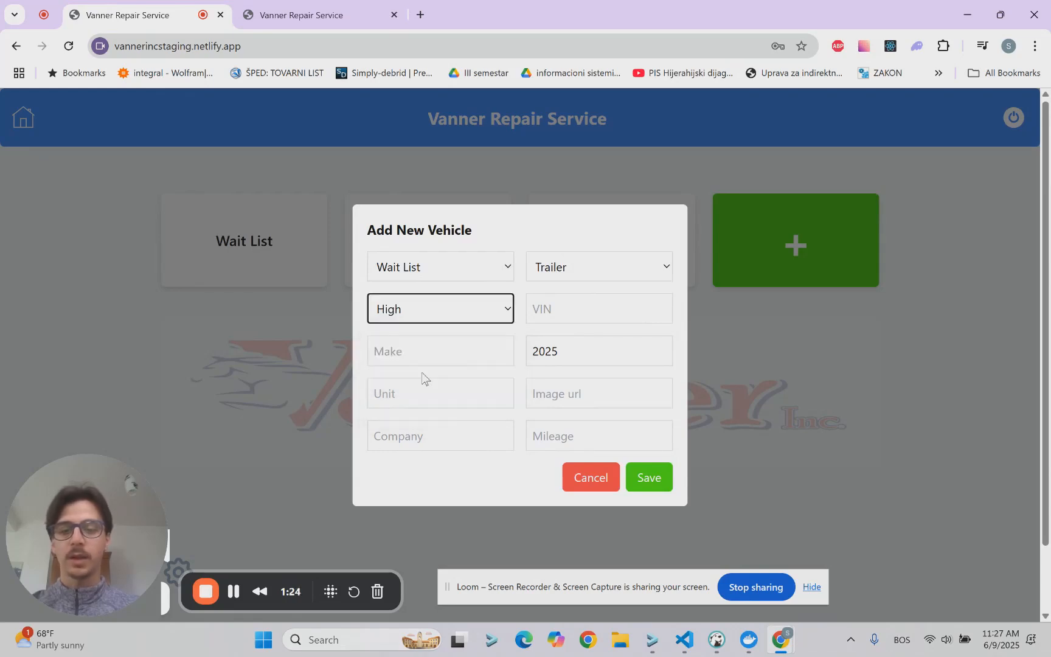
Step: Enter VIN 123123 and make "Great Dane" for the new vehicle, and set its year to 2023
click(569, 312)
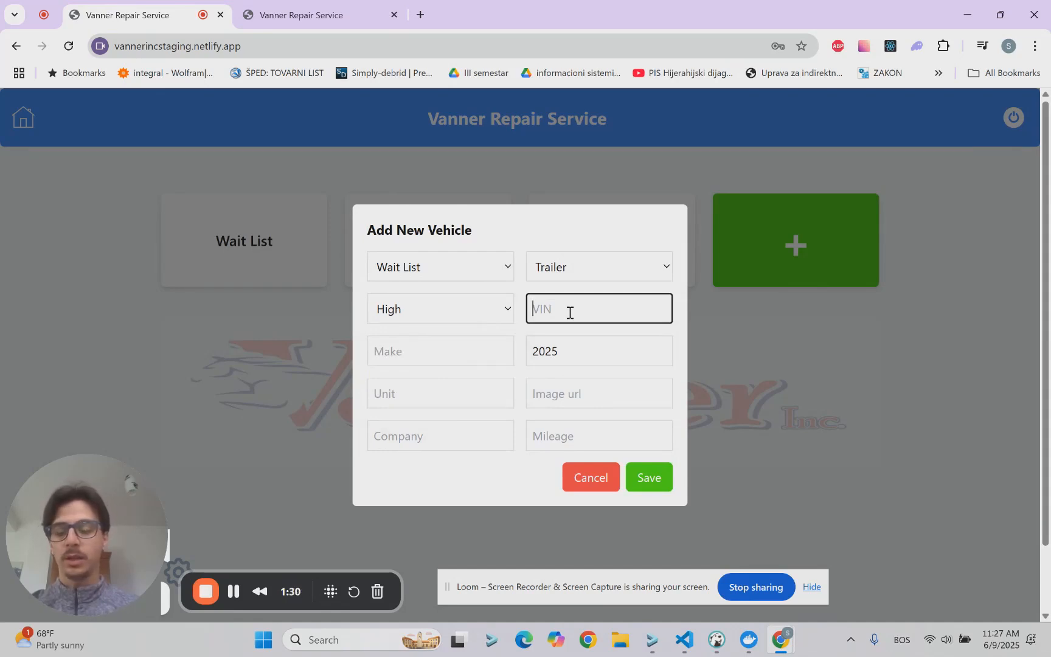
text(123123)
click(447, 362)
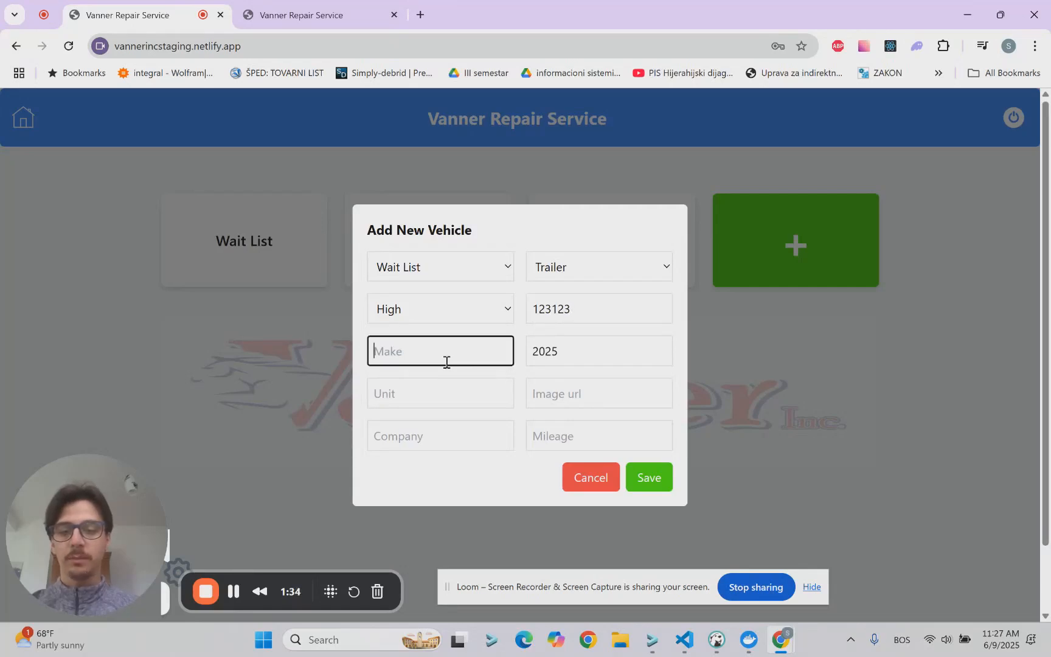
text(G)
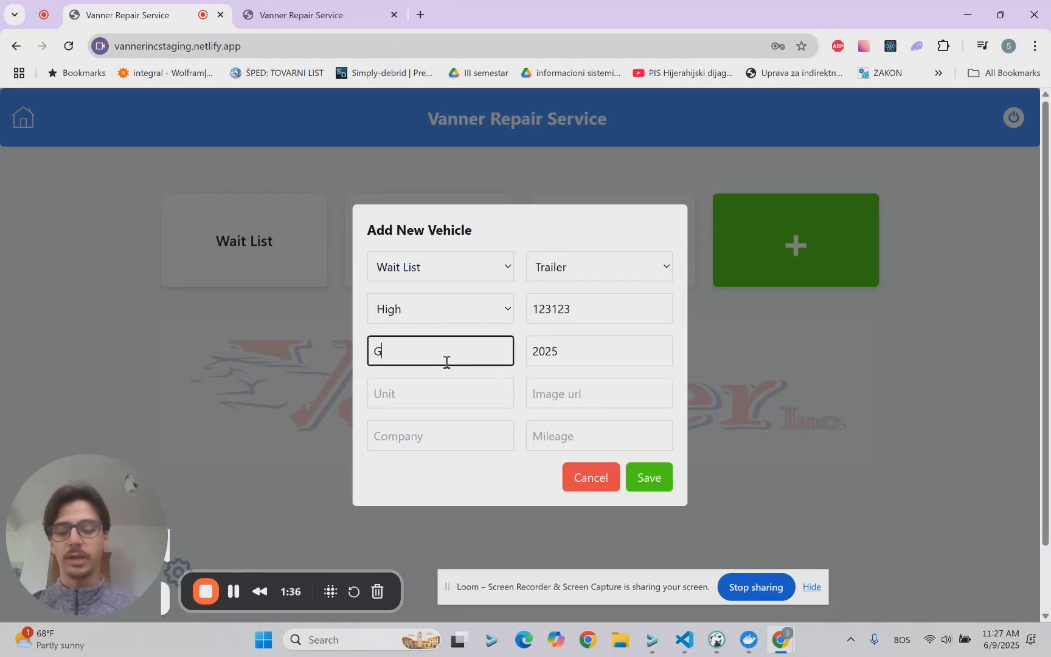
text(reat Dane)
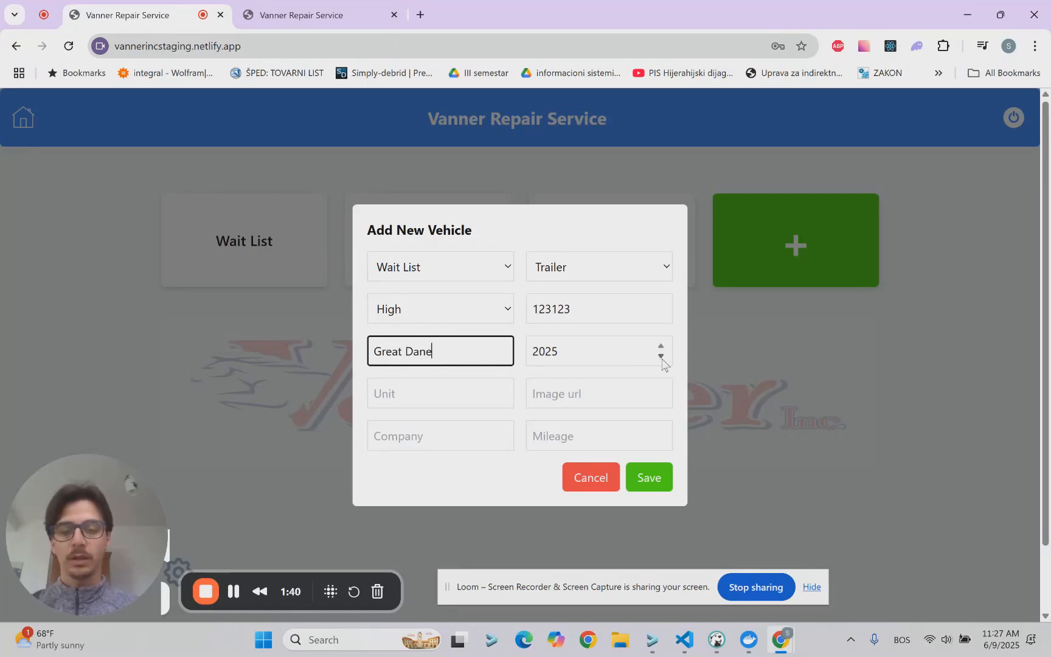
click(662, 359)
click(662, 359)
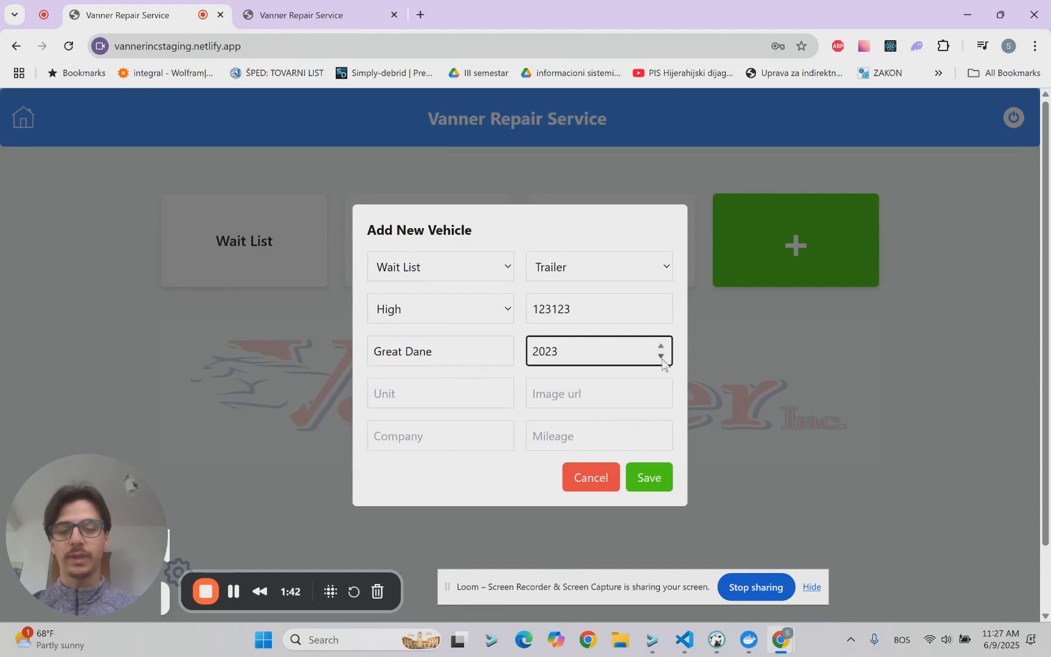
Step: Enter unit 1212 and company PRESTIGE, leave the image URL and mileage empty, and save the vehicle
click(464, 394)
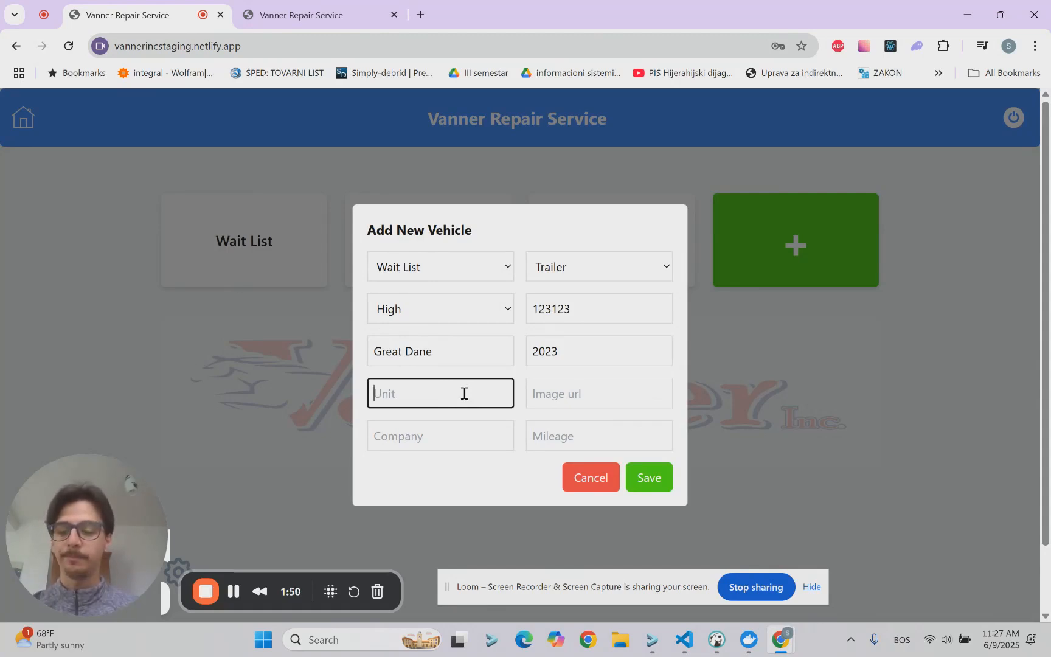
text(1212)
click(553, 395)
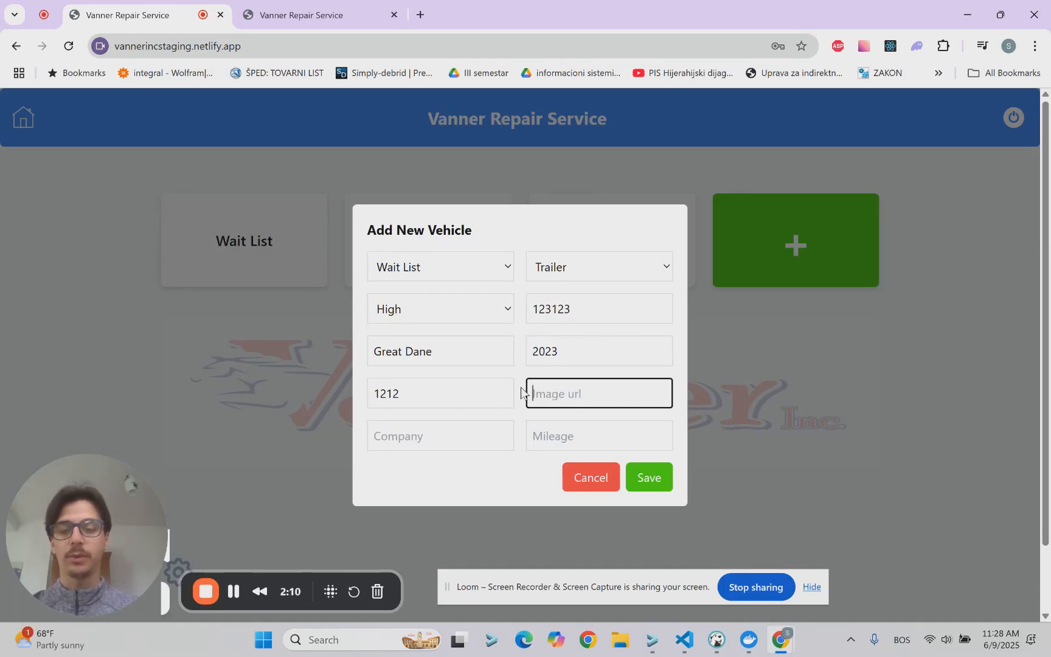
click(443, 432)
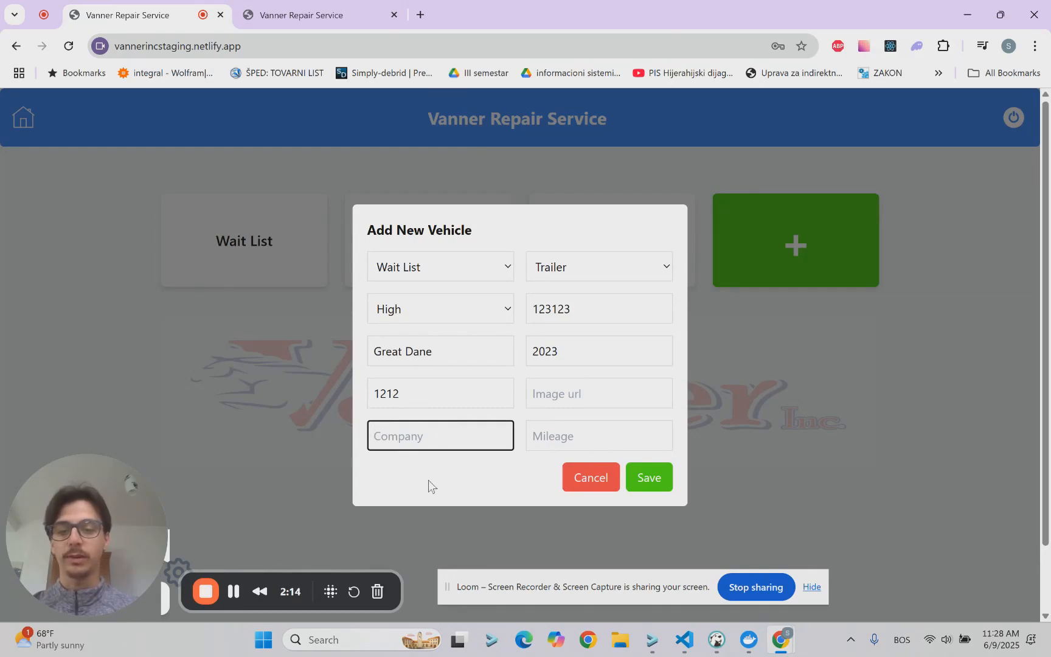
text(P)
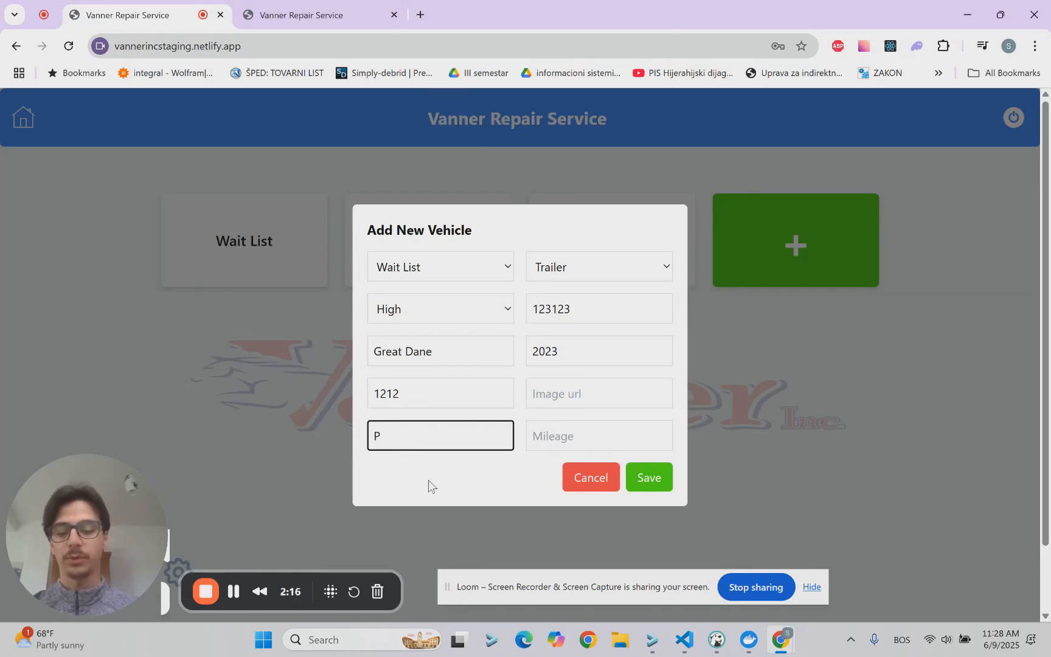
text(RESTIGE)
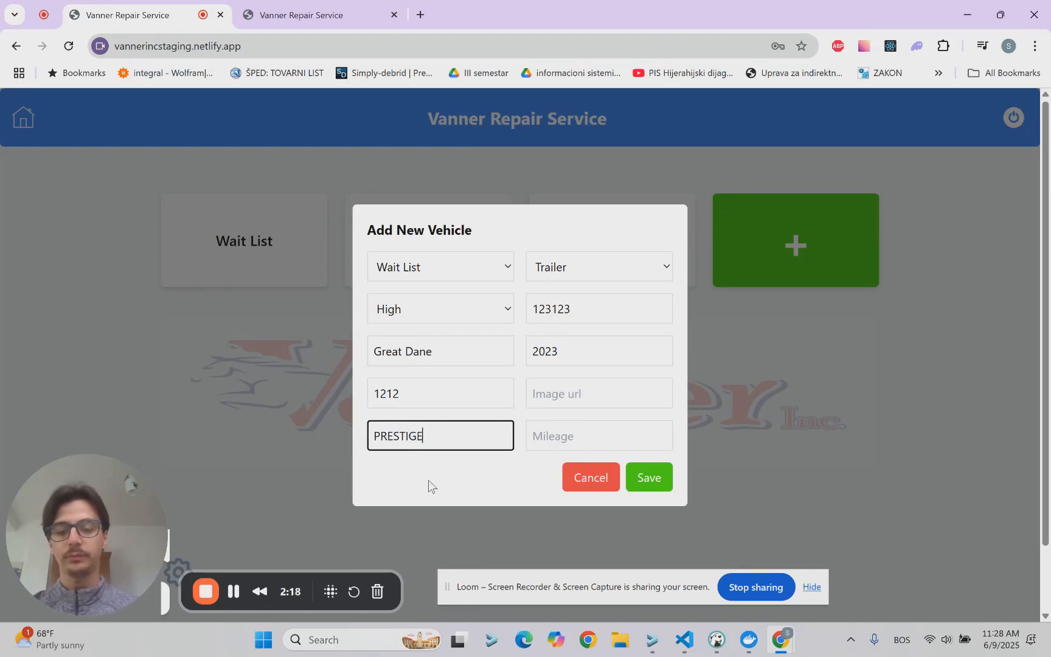
click(550, 434)
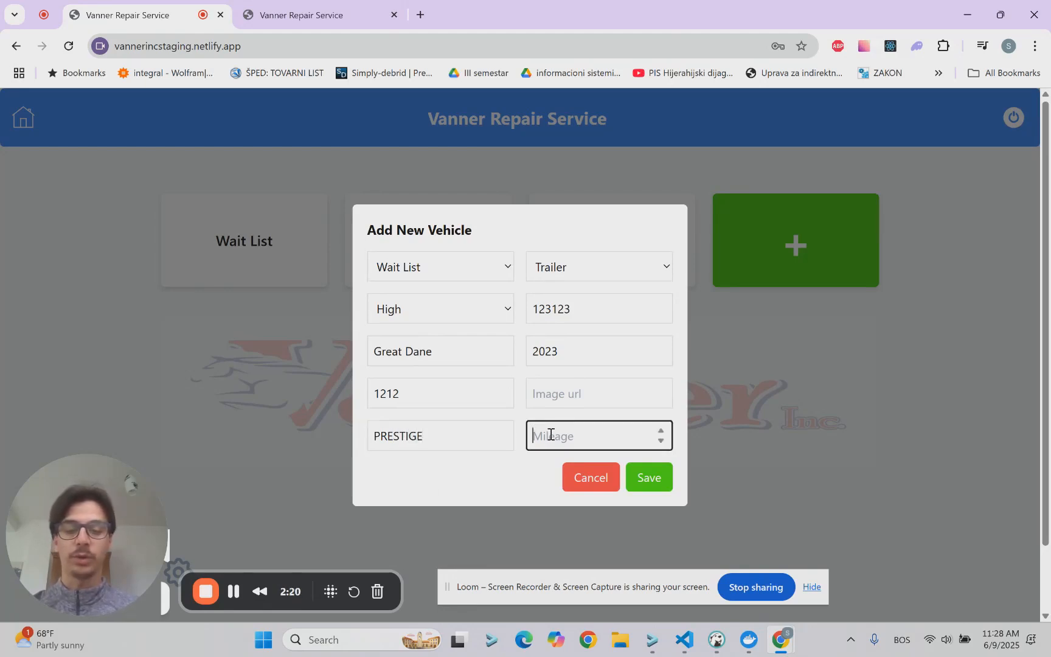
click(648, 485)
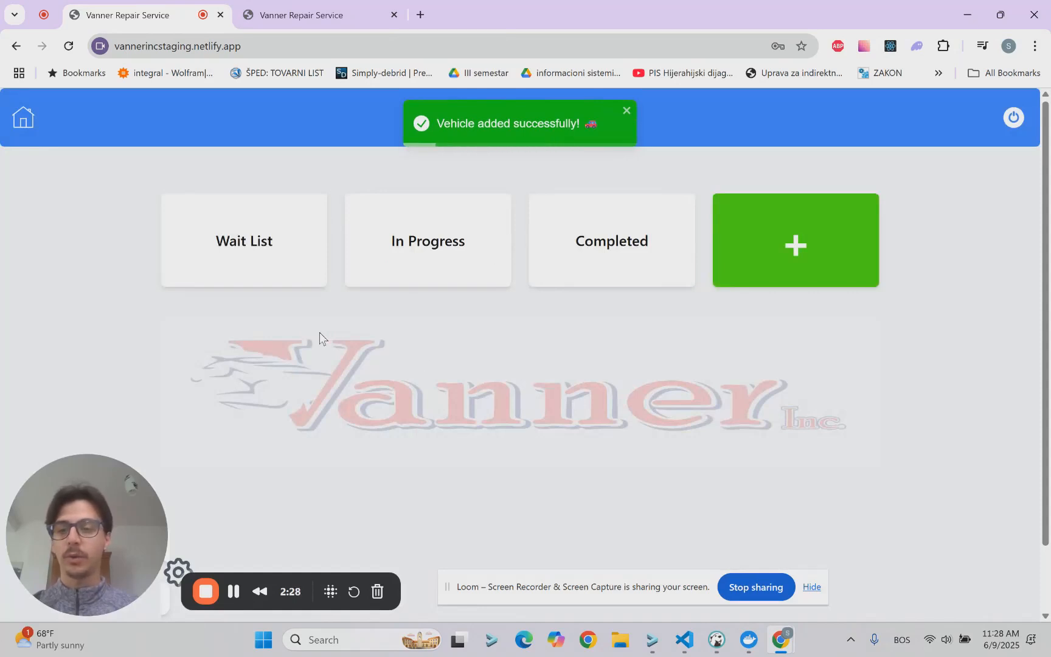
Step: Open the details of unit 1212 from the wait list and start a new task titled "change the oil"
click(261, 242)
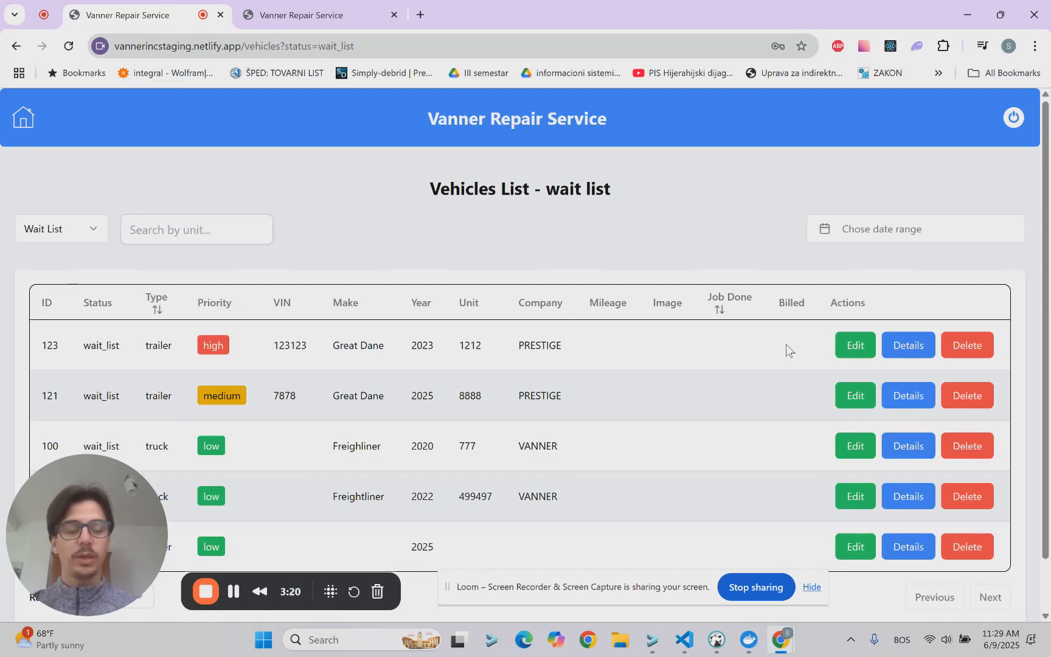
click(909, 348)
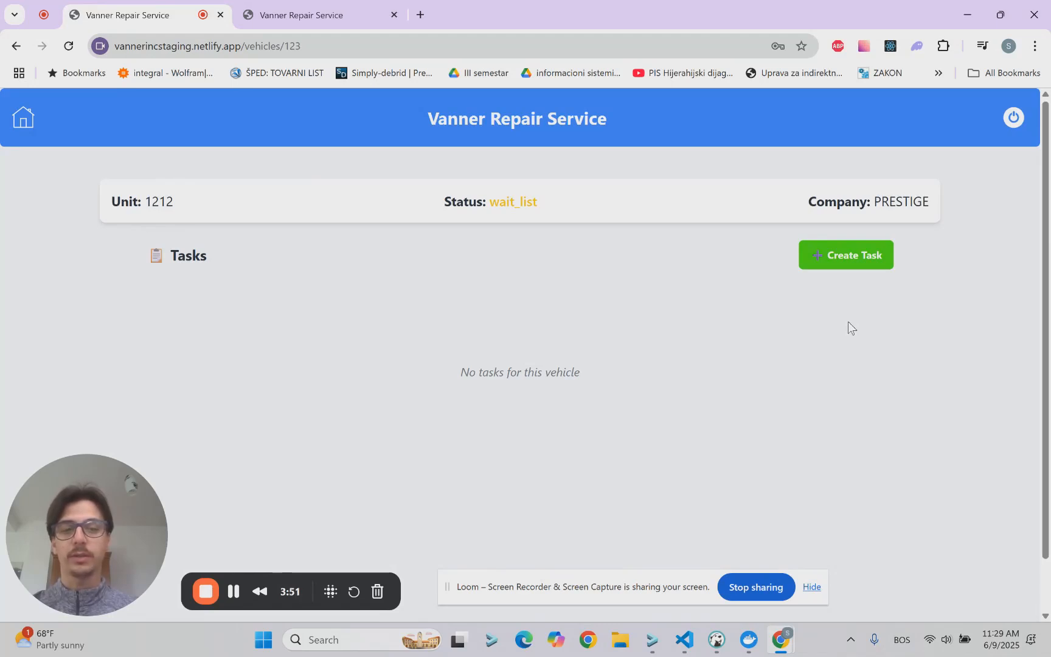
click(860, 266)
click(536, 258)
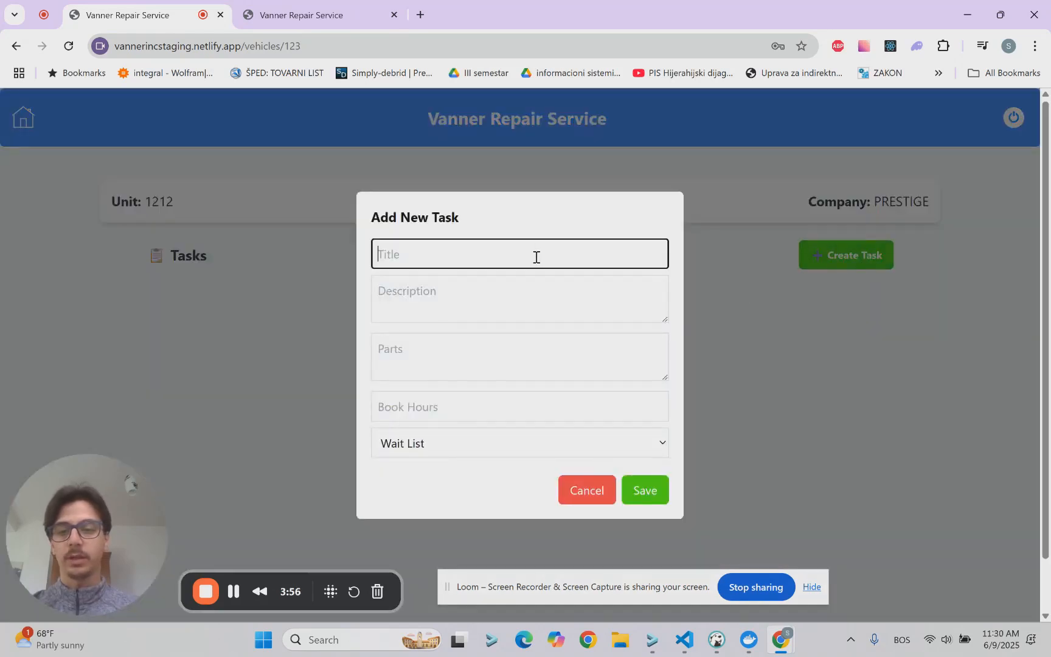
text(ch)
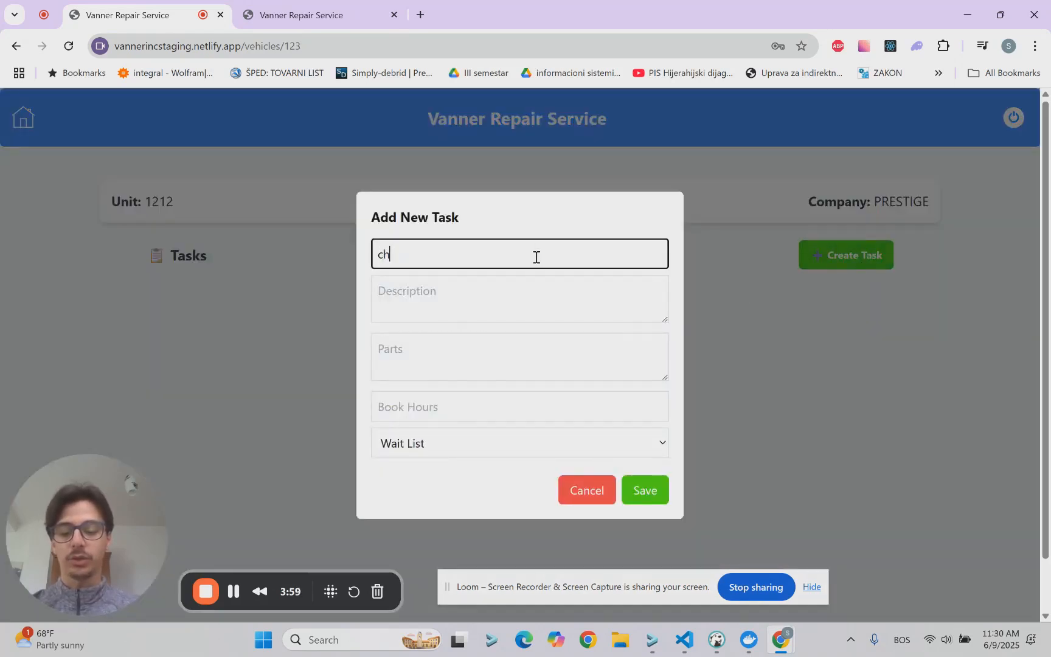
text(eng)
key(BackSpace)
key(BackSpace)
key(BackSpace)
text(ange )
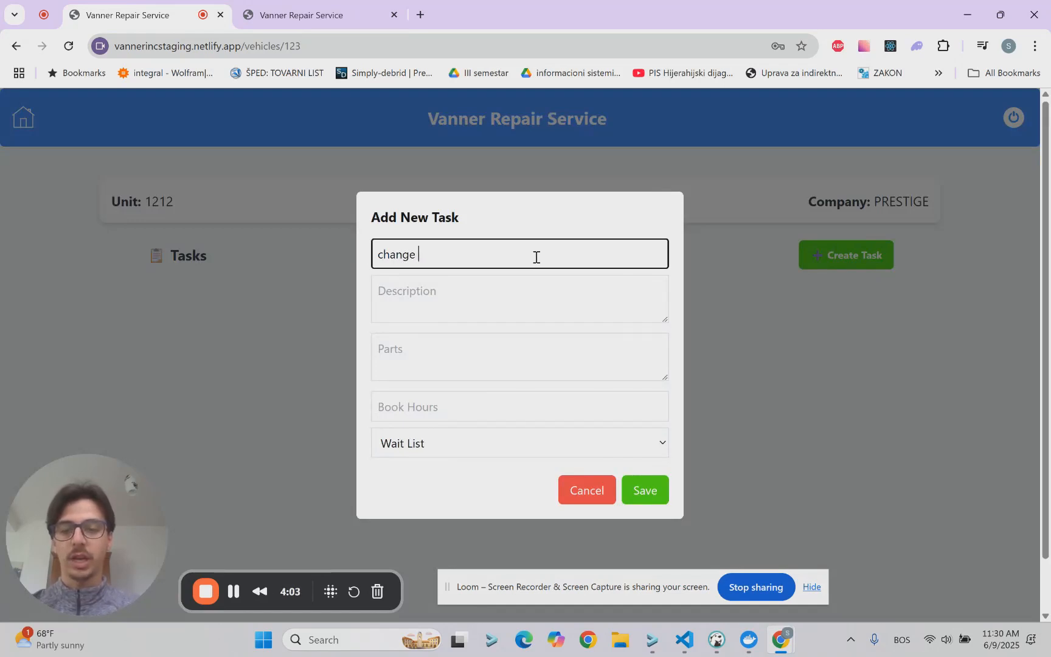
text(the oil)
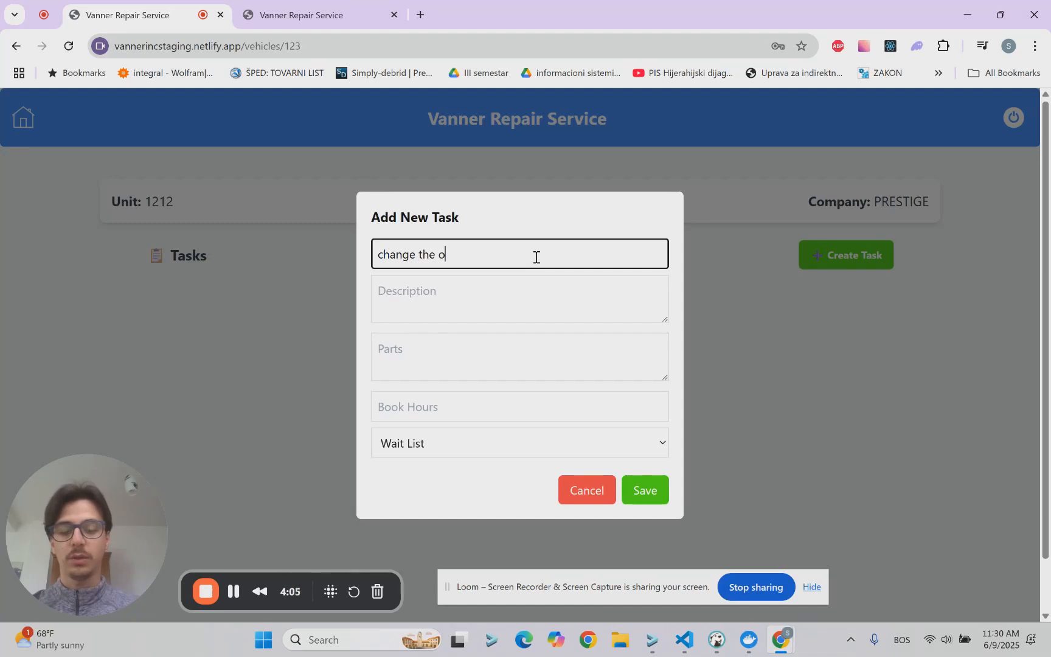
Step: Enter "mobil 1 - 2x" as the task's parts and 5 book hours, leave the description empty, and save the task
click(464, 302)
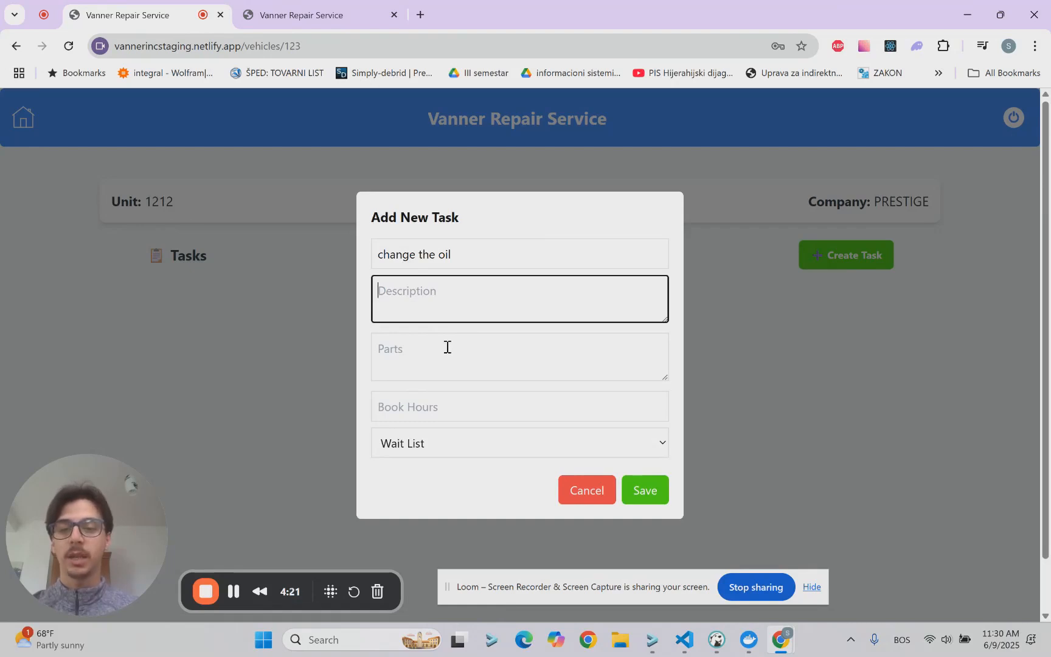
click(433, 360)
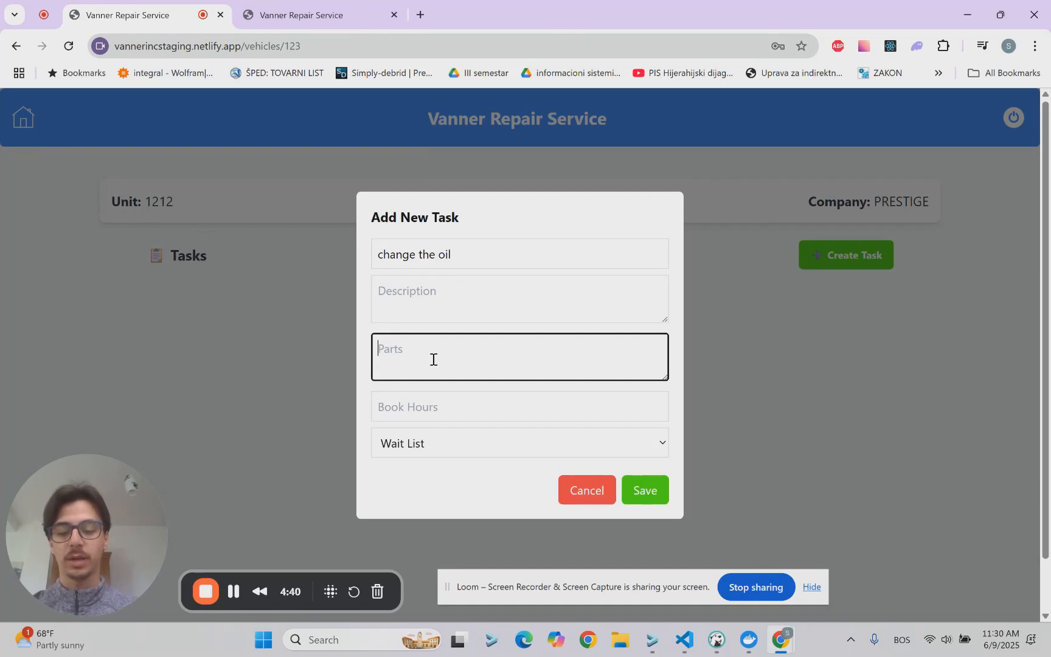
text(mobil 1)
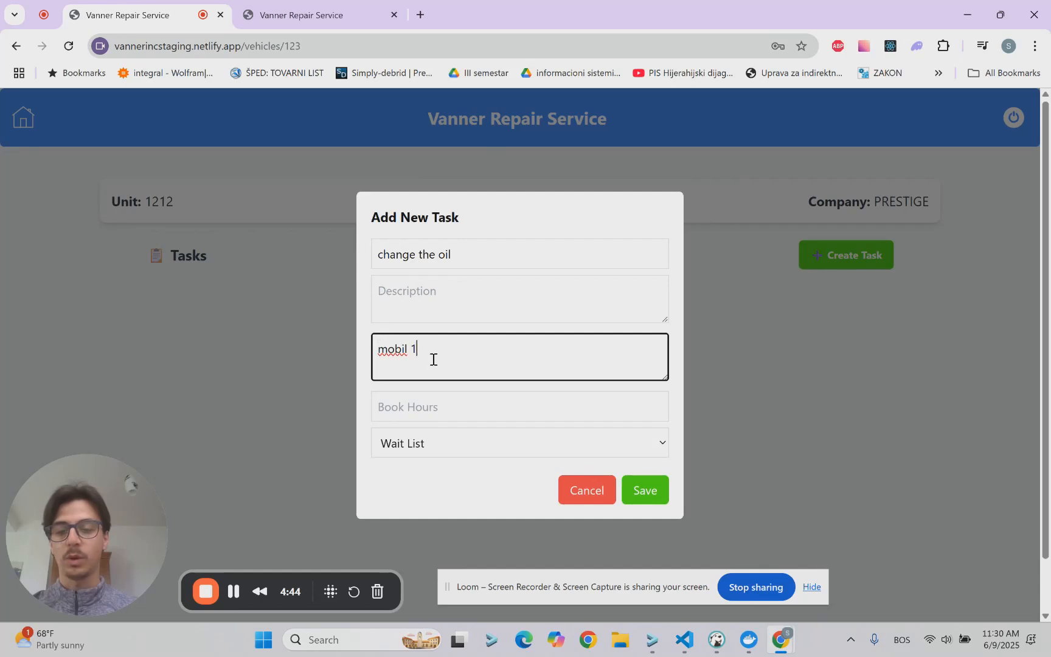
text( -)
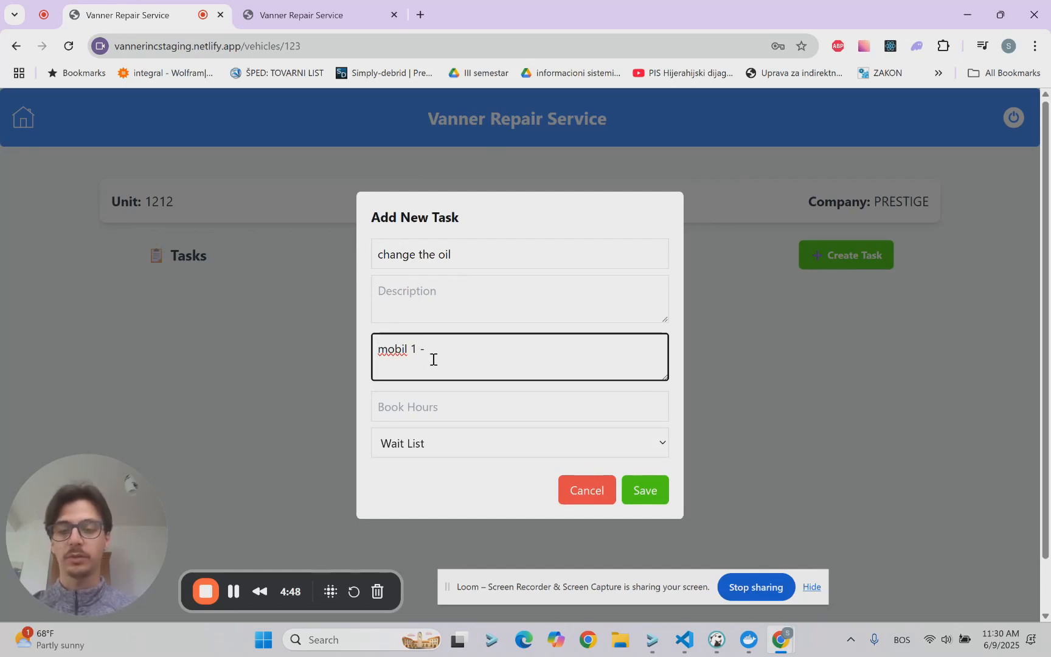
text( 2x)
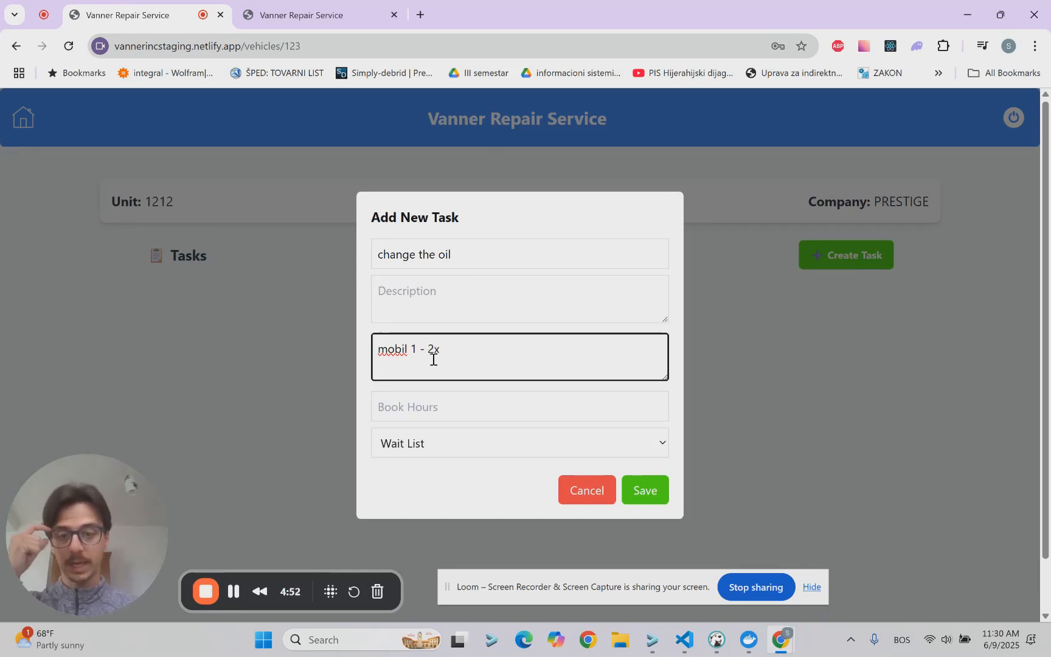
click(440, 412)
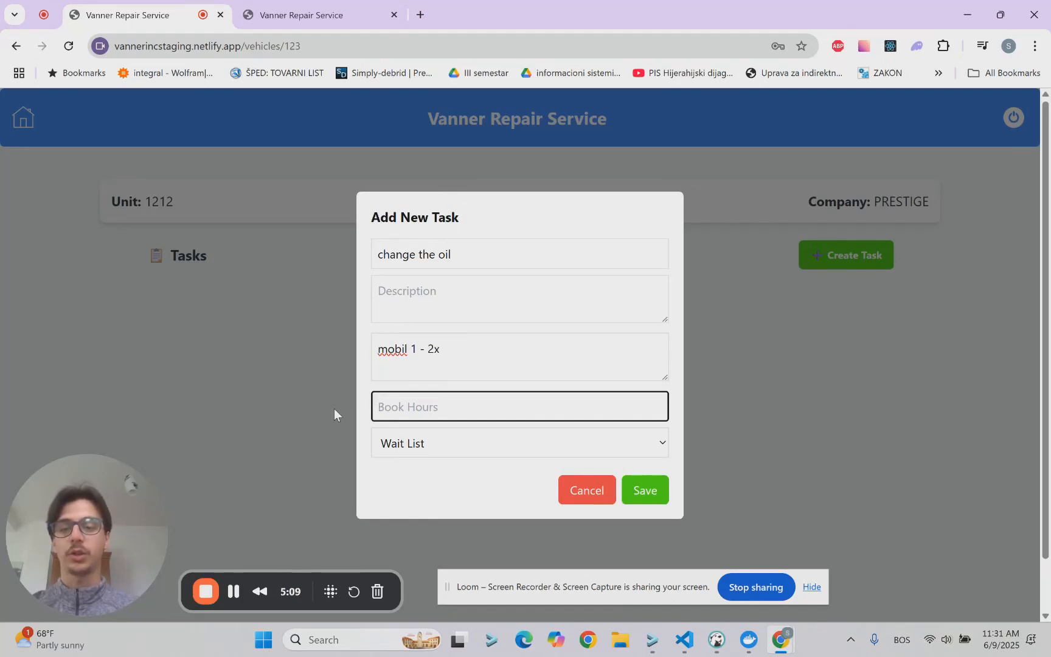
text(5)
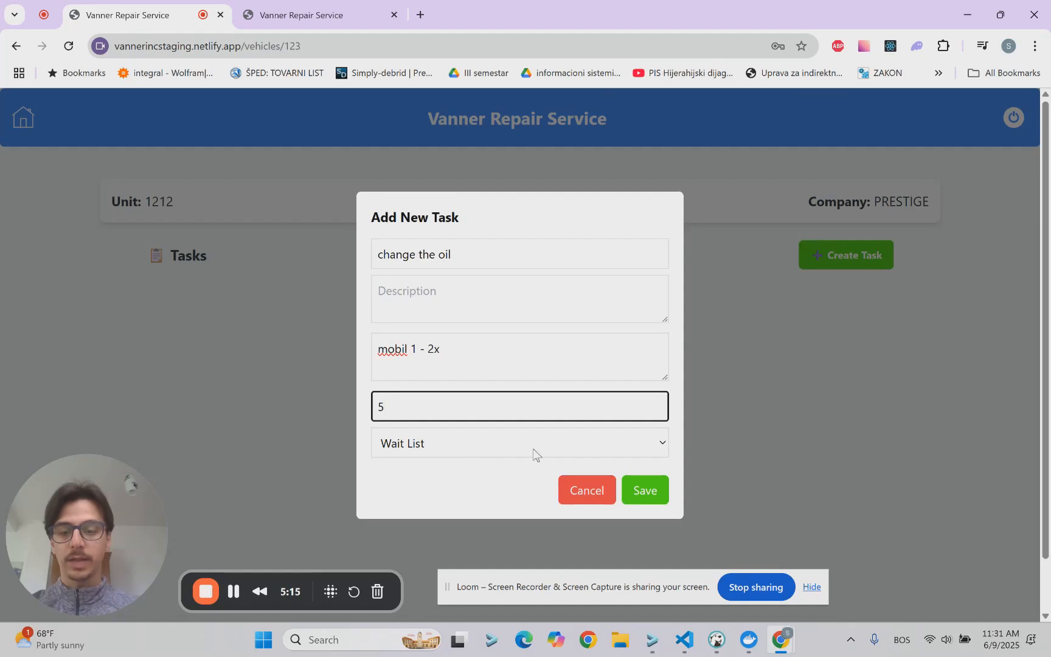
click(644, 494)
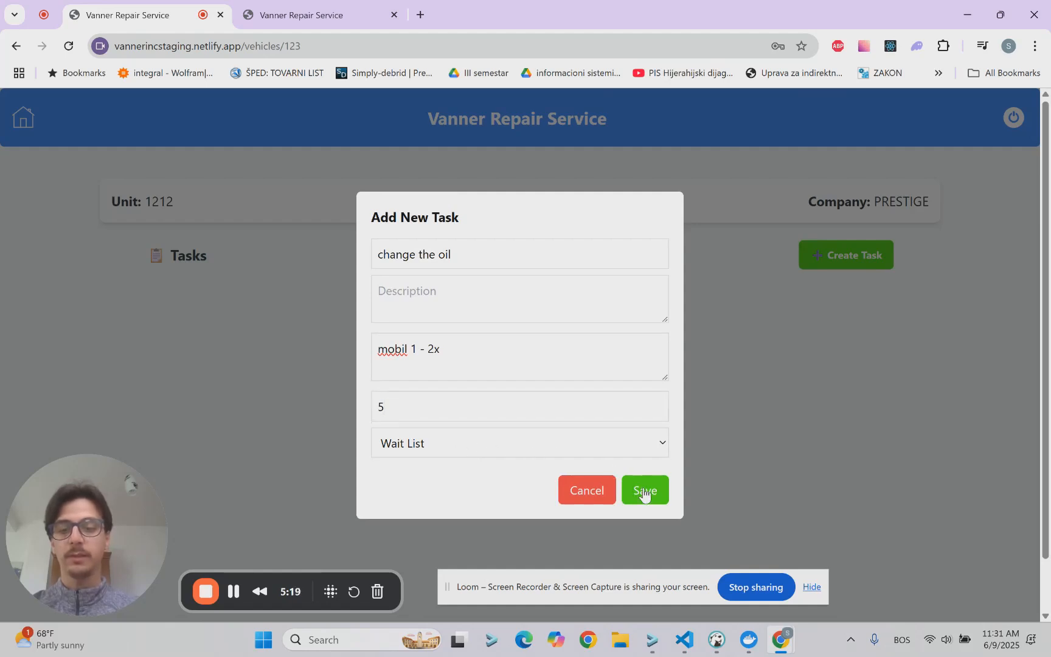
scroll(485, 324, down, 1)
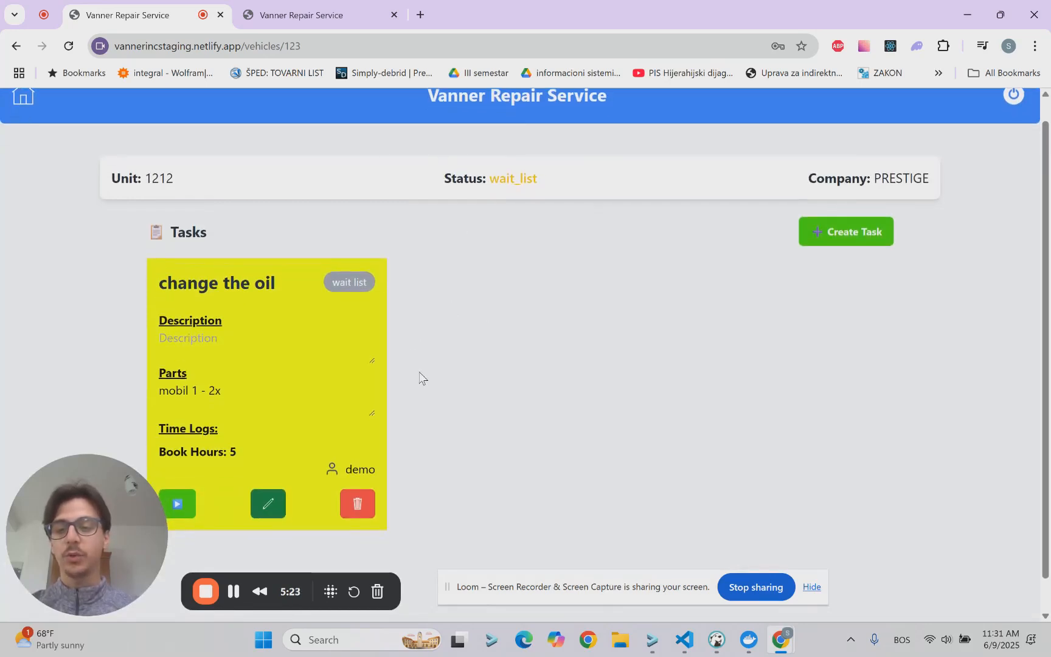
scroll(418, 372, up, 1)
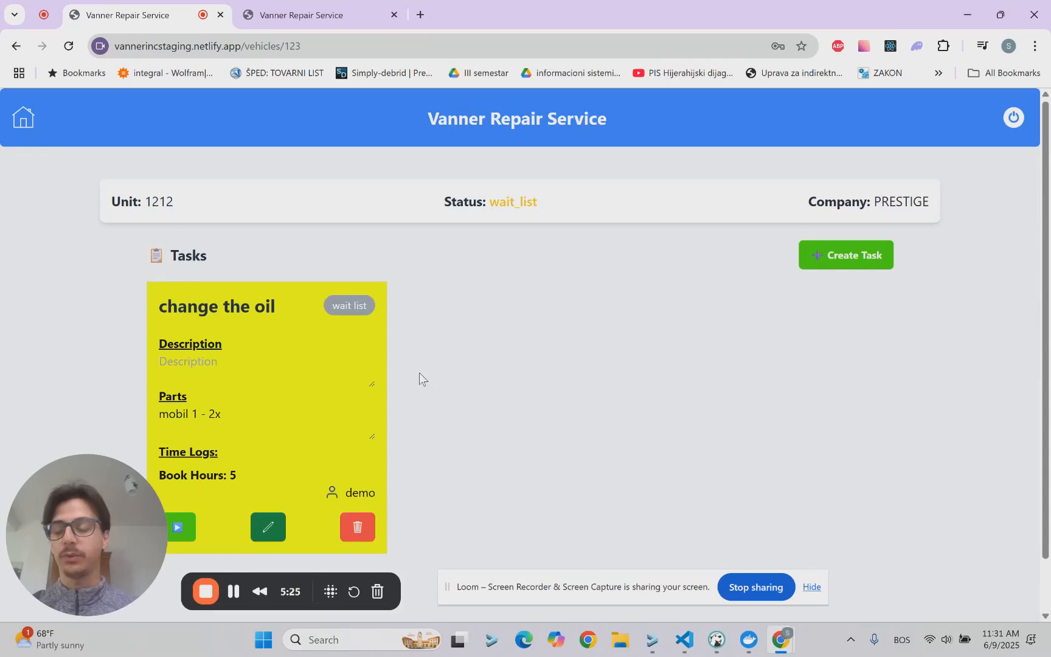
scroll(419, 372, down, 2)
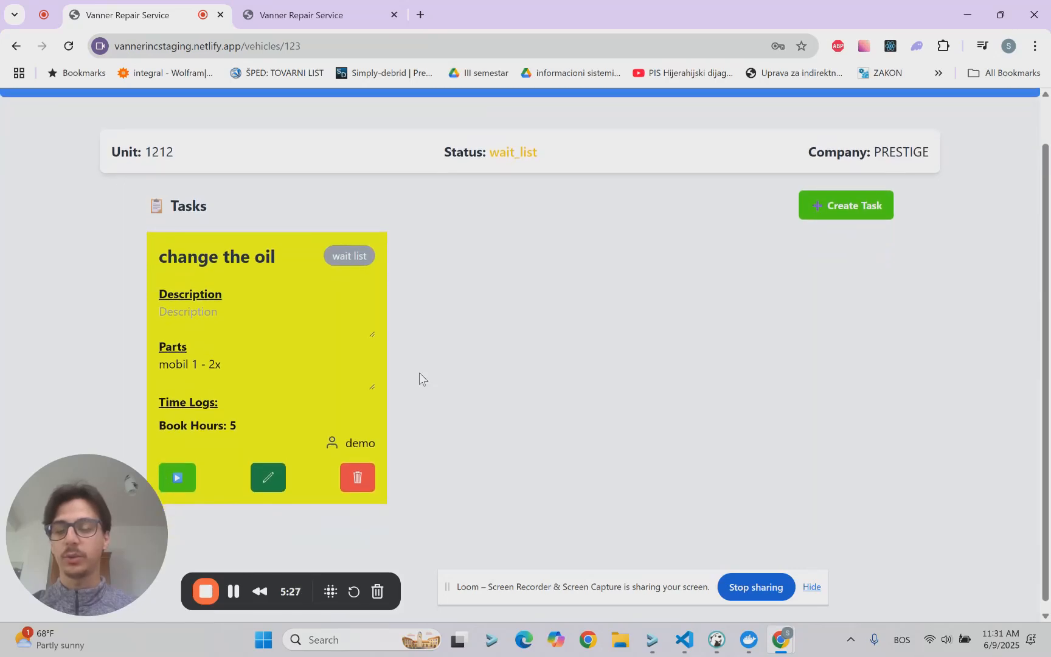
Step: Start the "change the oil" task, select the employee working on it and save the selection
scroll(418, 373, down, 1)
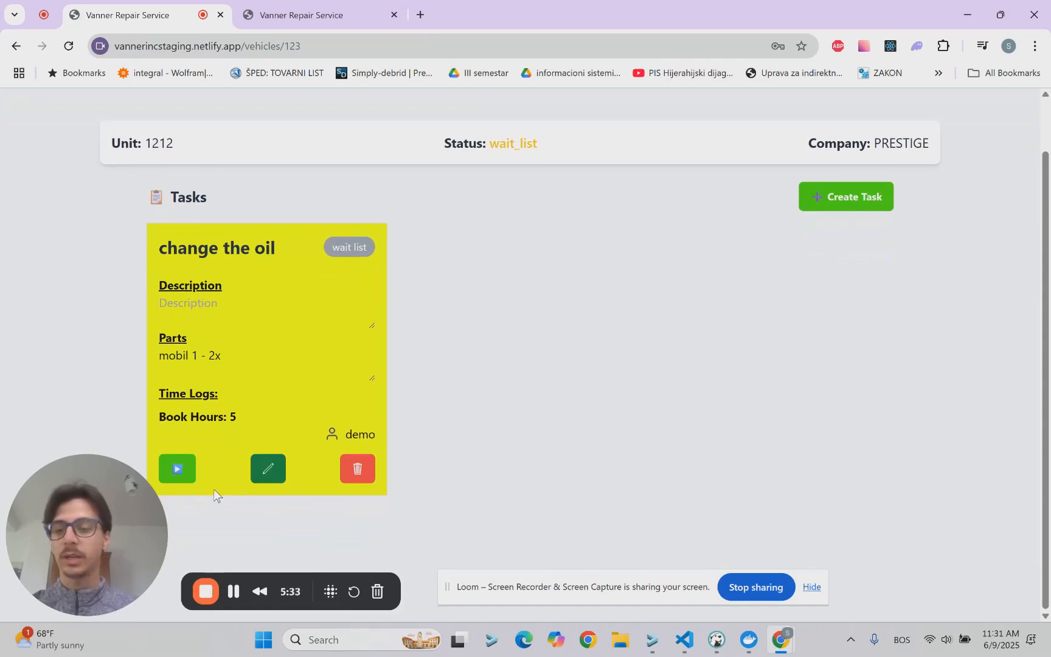
click(183, 471)
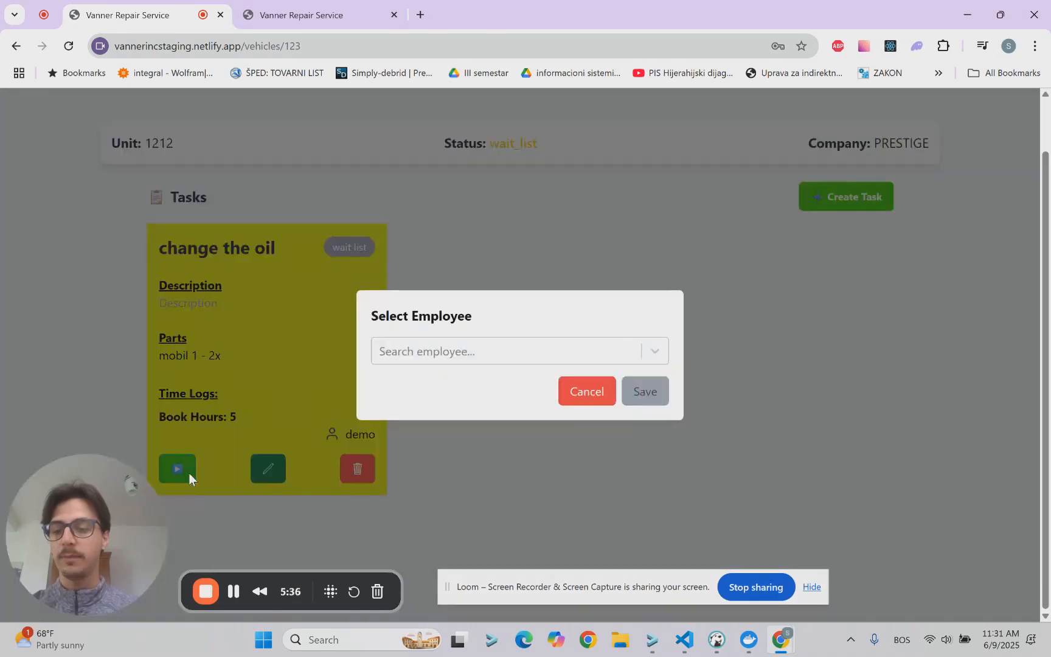
click(454, 352)
click(401, 416)
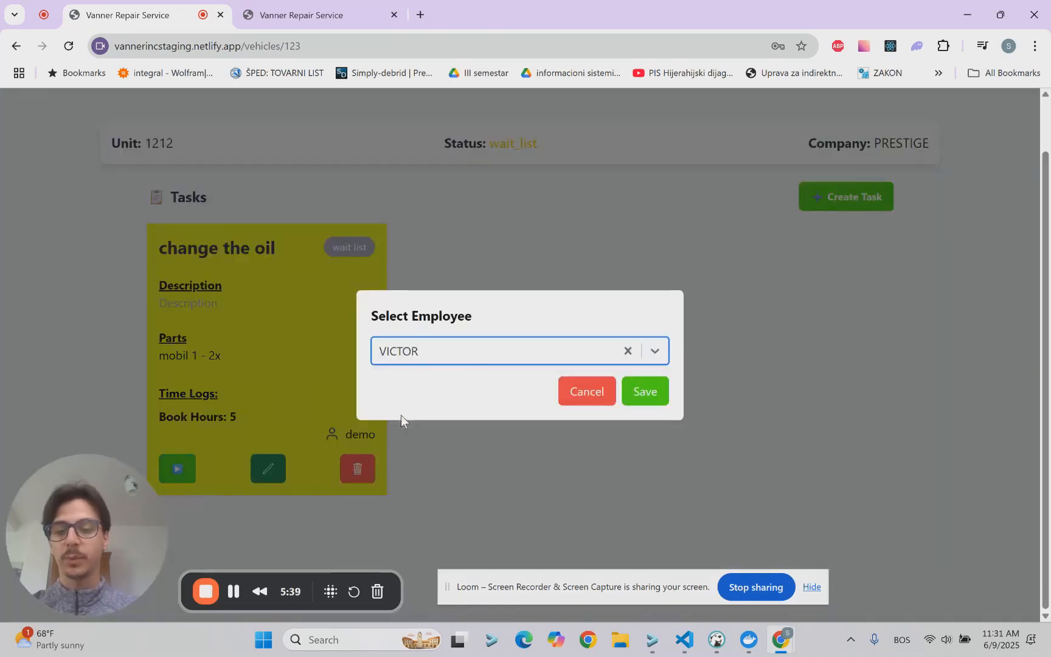
click(646, 394)
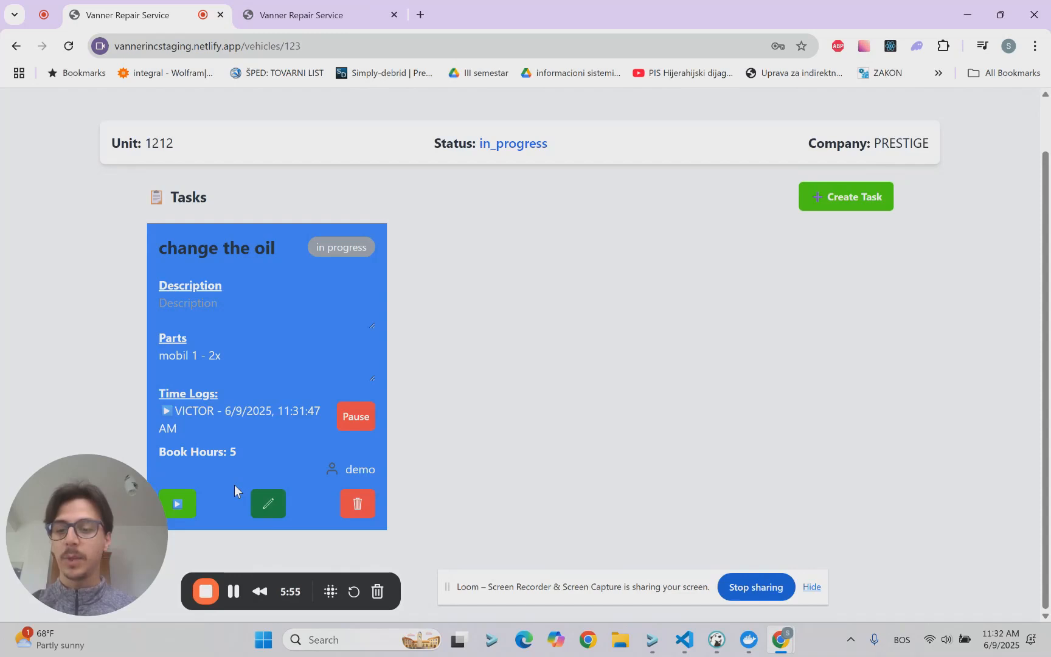
click(179, 505)
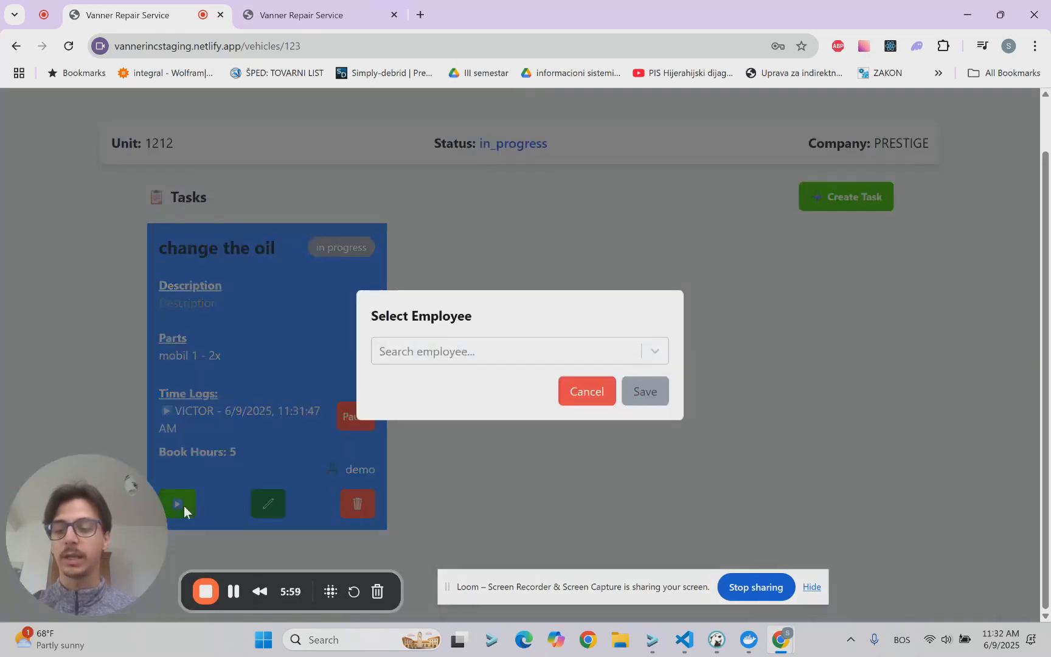
click(572, 397)
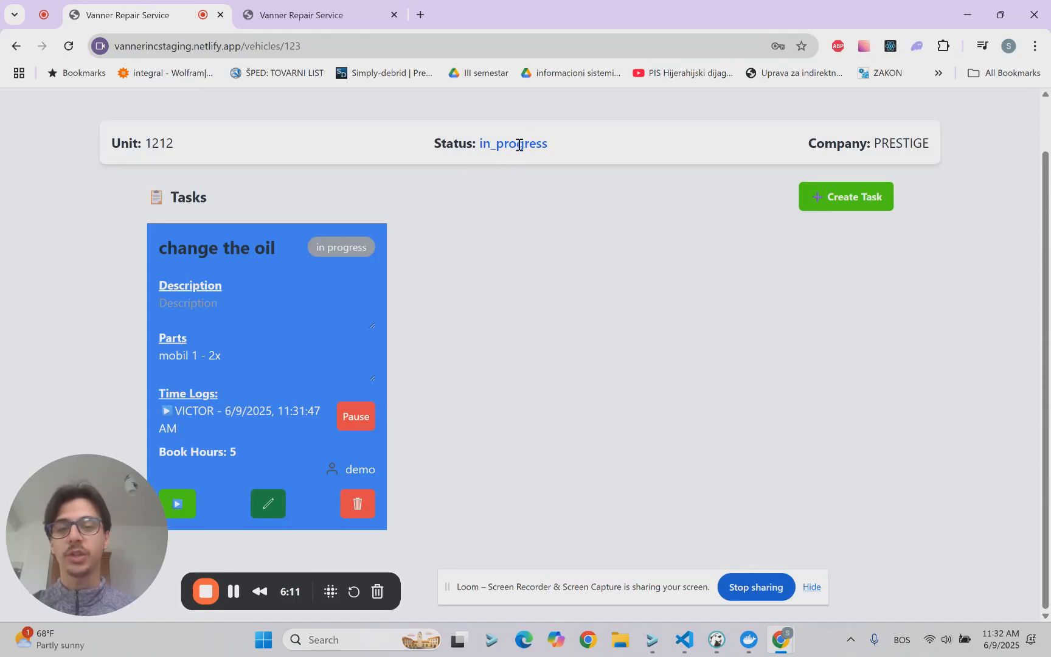
Step: Open unit 1212's details from the in-progress vehicles list and pause the running time log of the "change the oil" task
scroll(469, 181, up, 2)
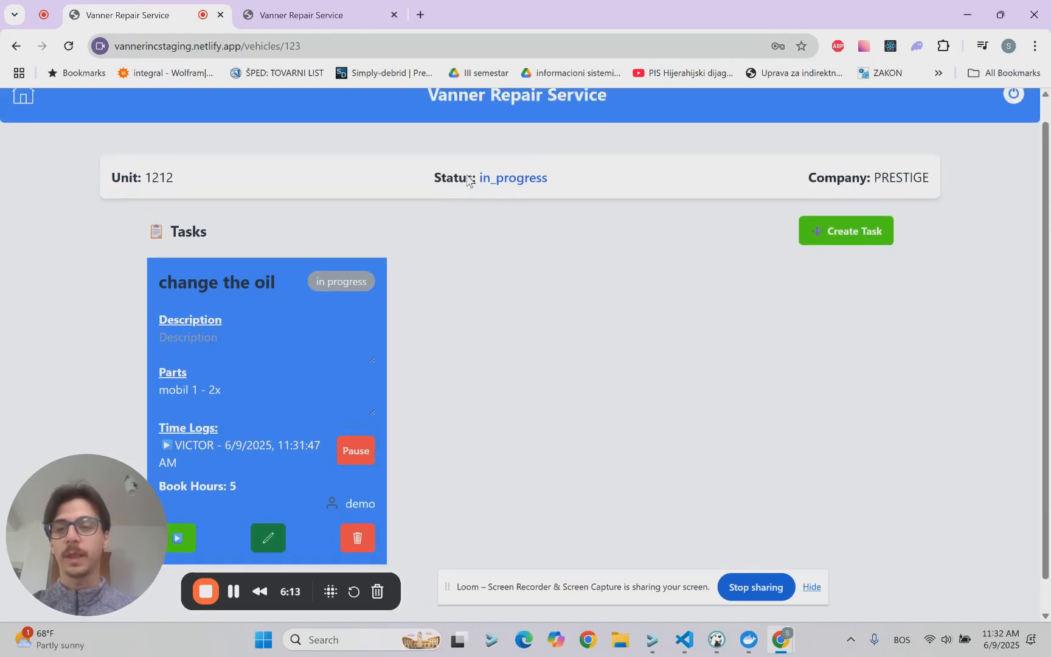
click(21, 122)
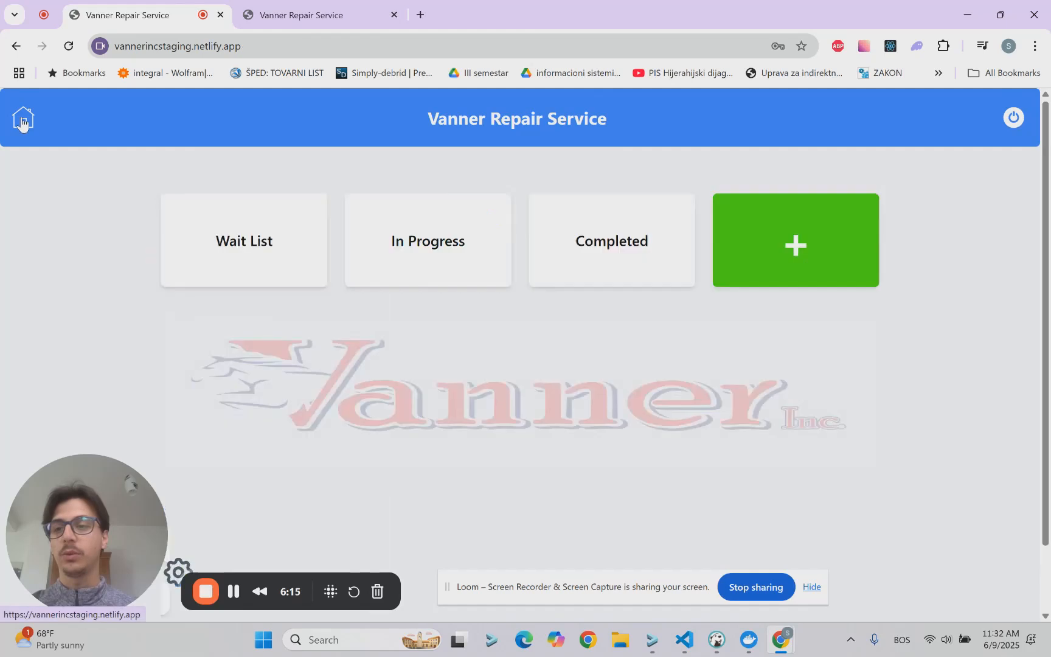
click(441, 274)
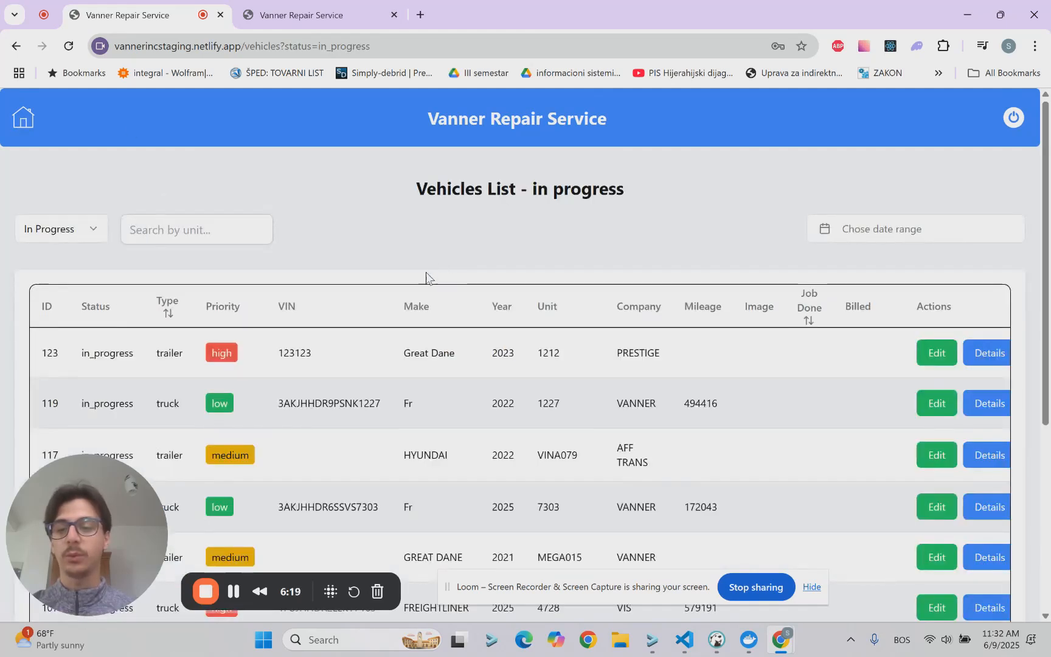
click(982, 352)
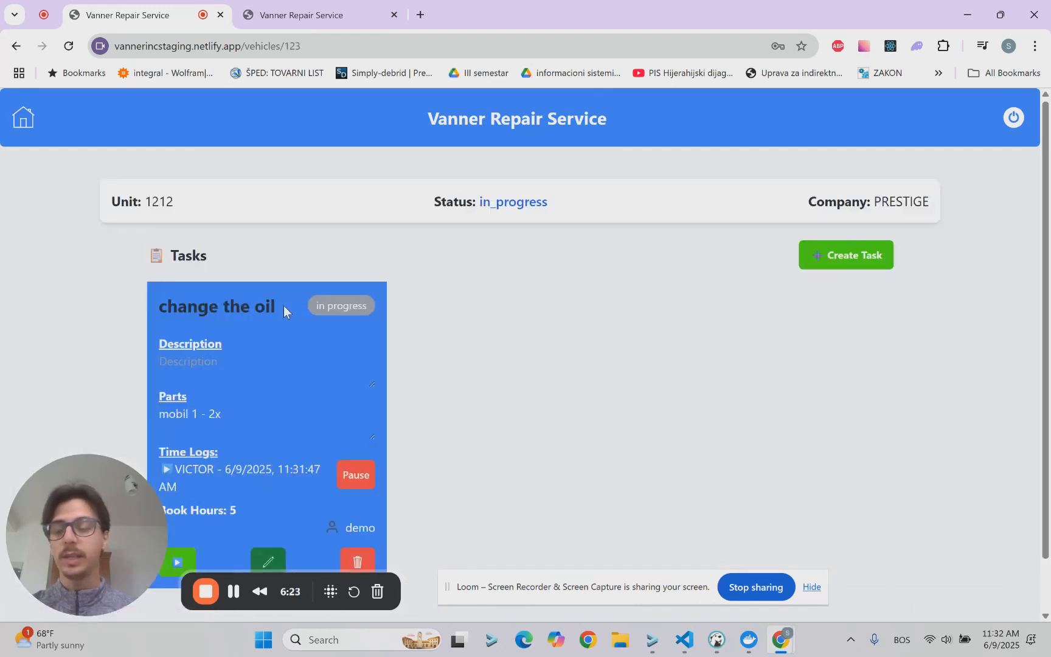
scroll(371, 395, down, 1)
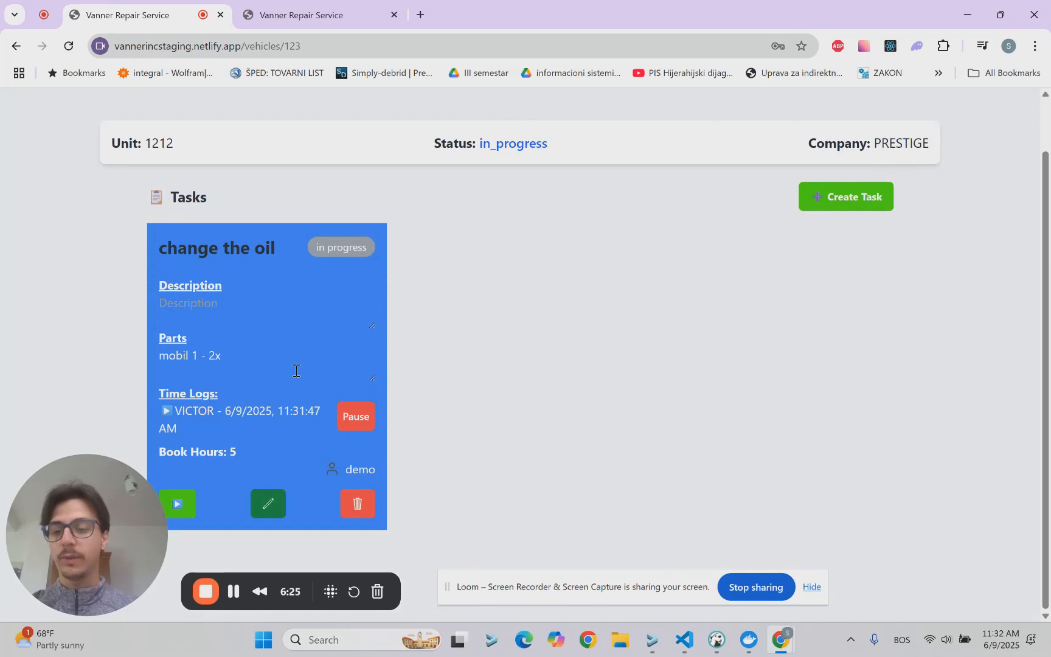
click(347, 424)
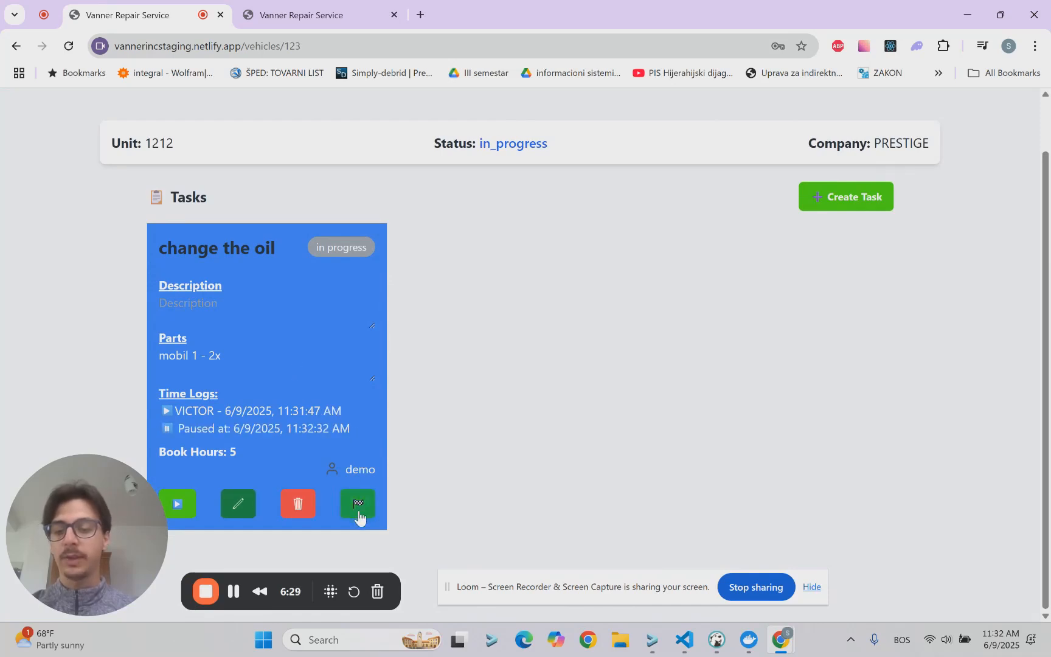
Step: Finish the "change the oil" task and mark it as billed
click(358, 514)
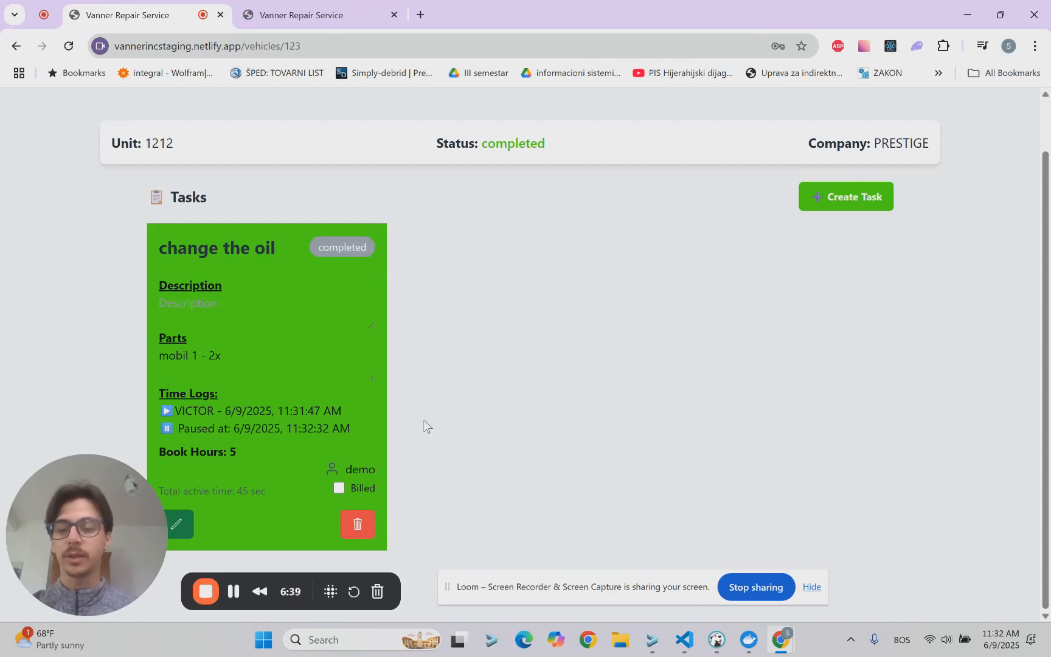
click(340, 488)
scroll(424, 396, up, 1)
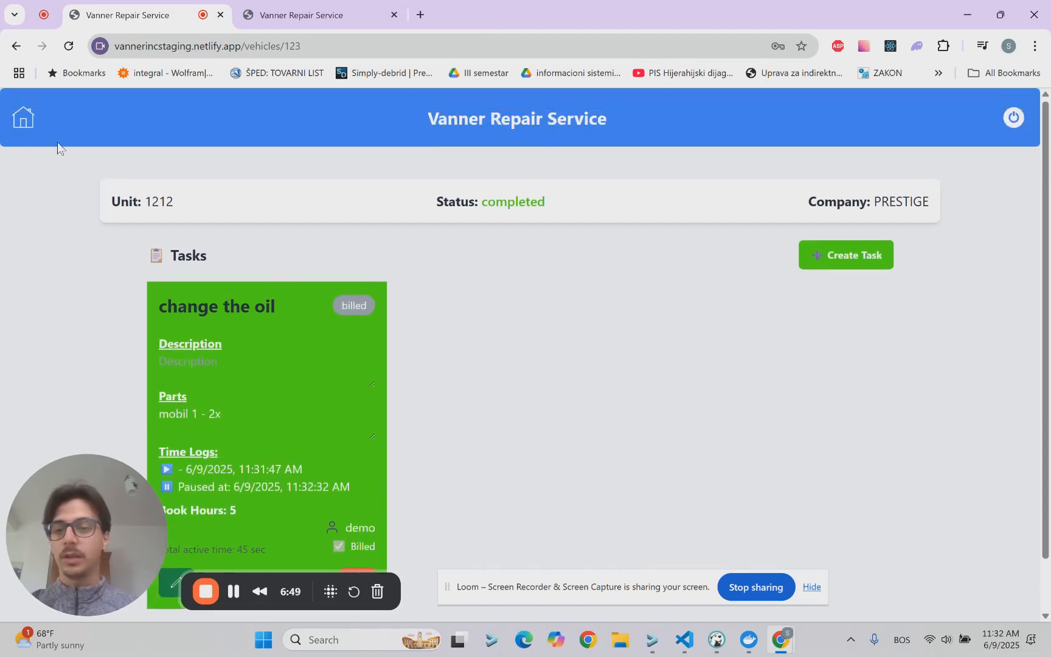
Step: Show the completed vehicles, search for unit 1212 and check the job-done dates of its entries
click(16, 45)
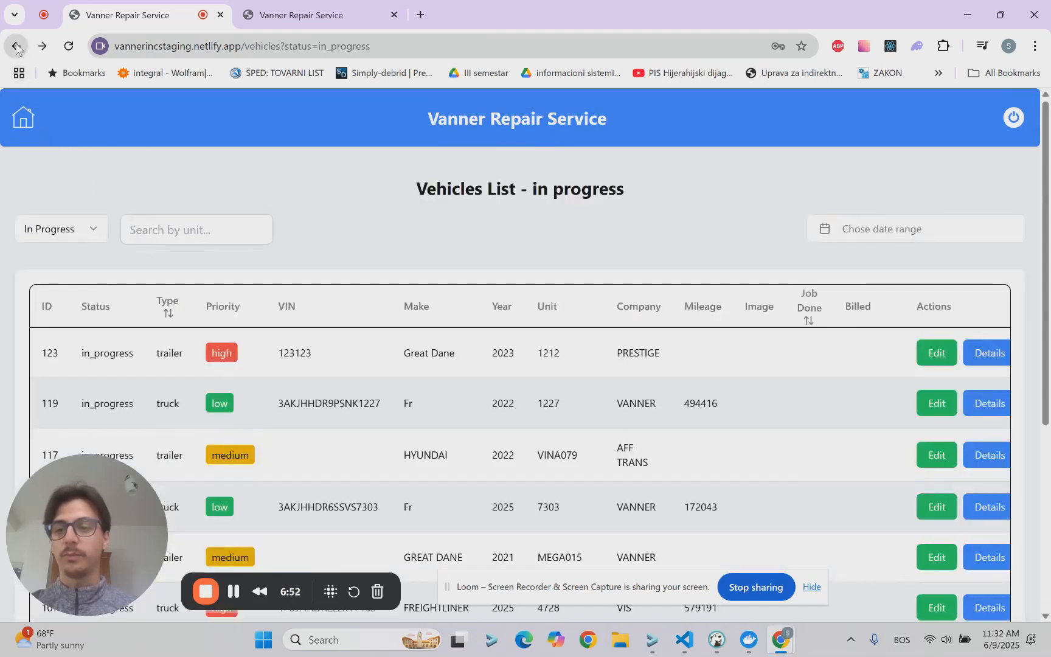
click(93, 232)
click(68, 311)
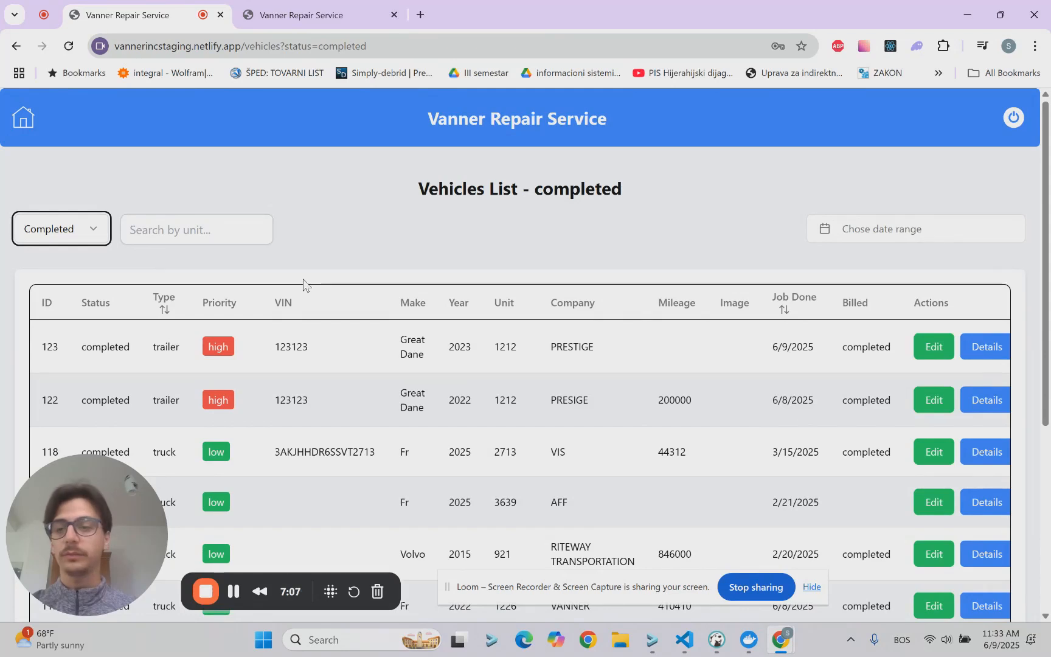
click(195, 232)
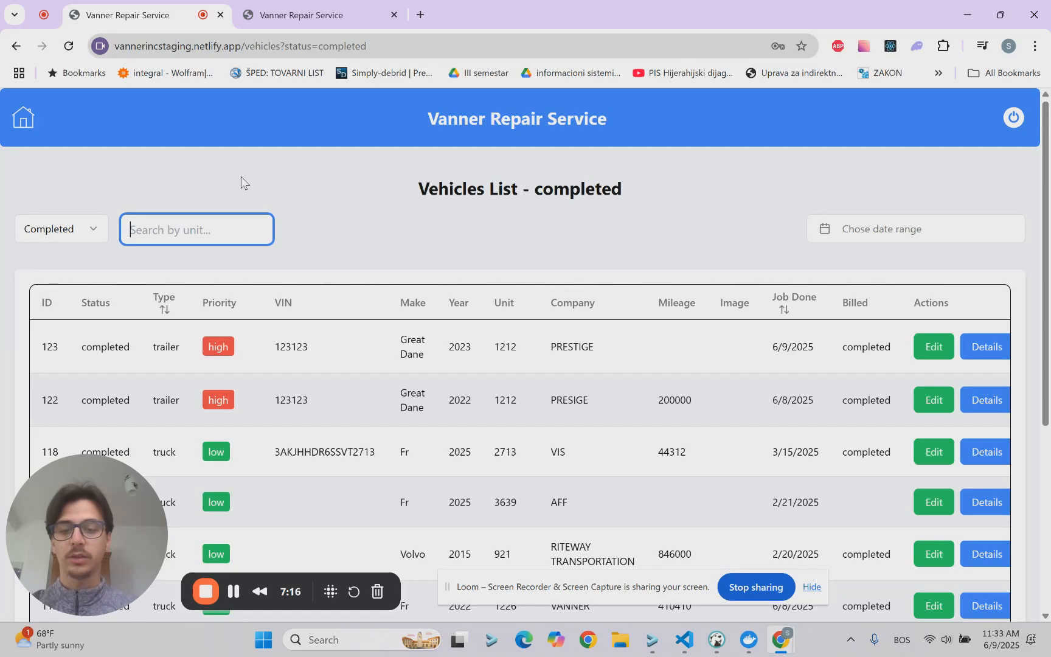
text(1212)
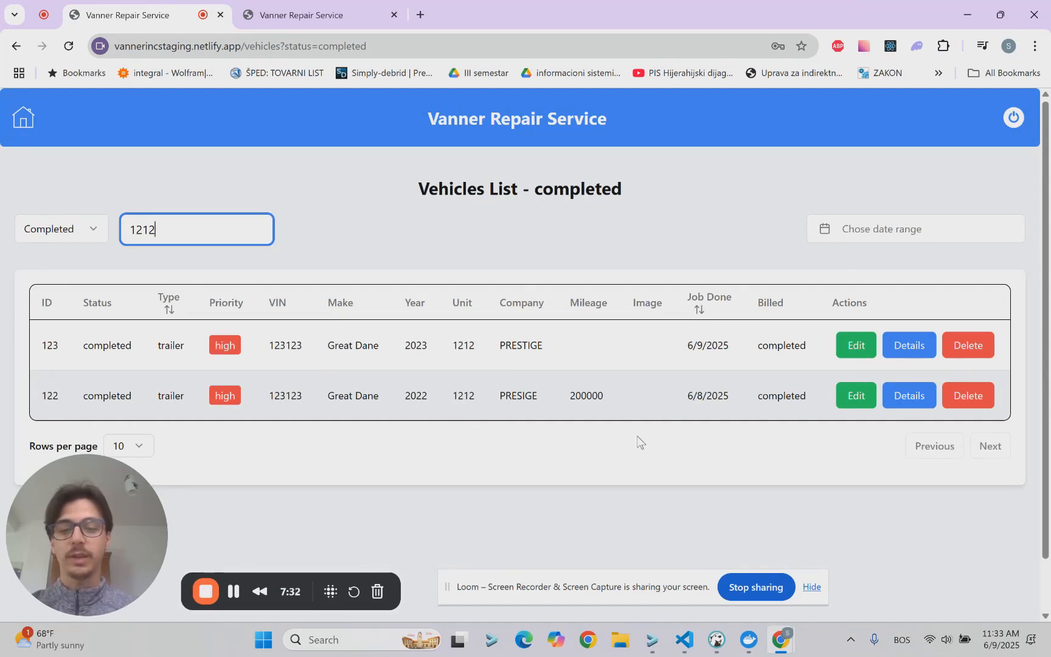
triple_click(716, 398)
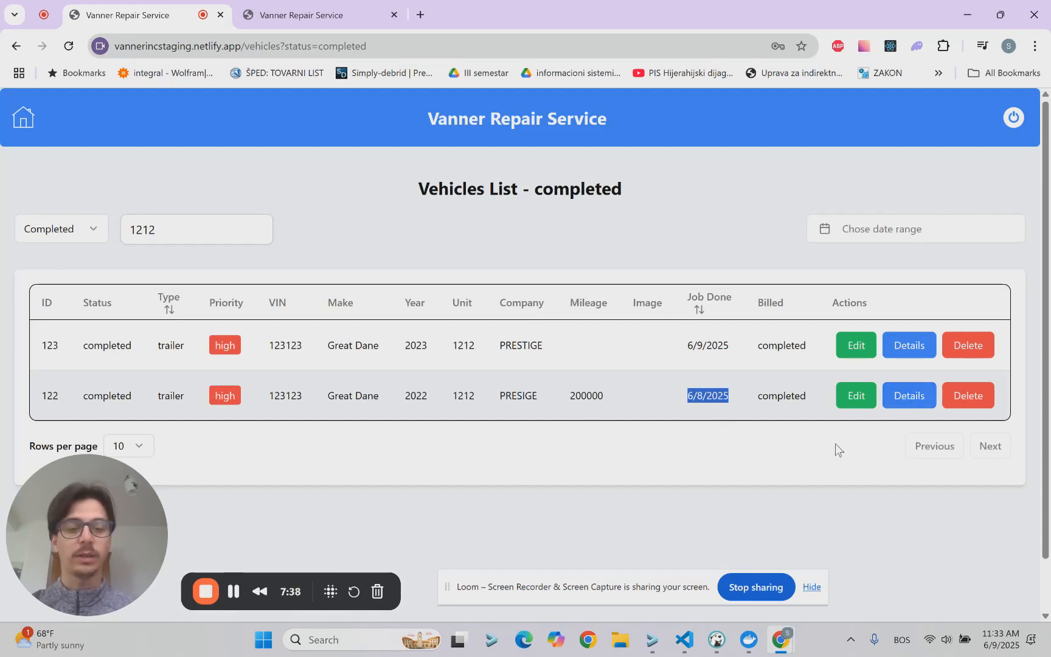
click(654, 395)
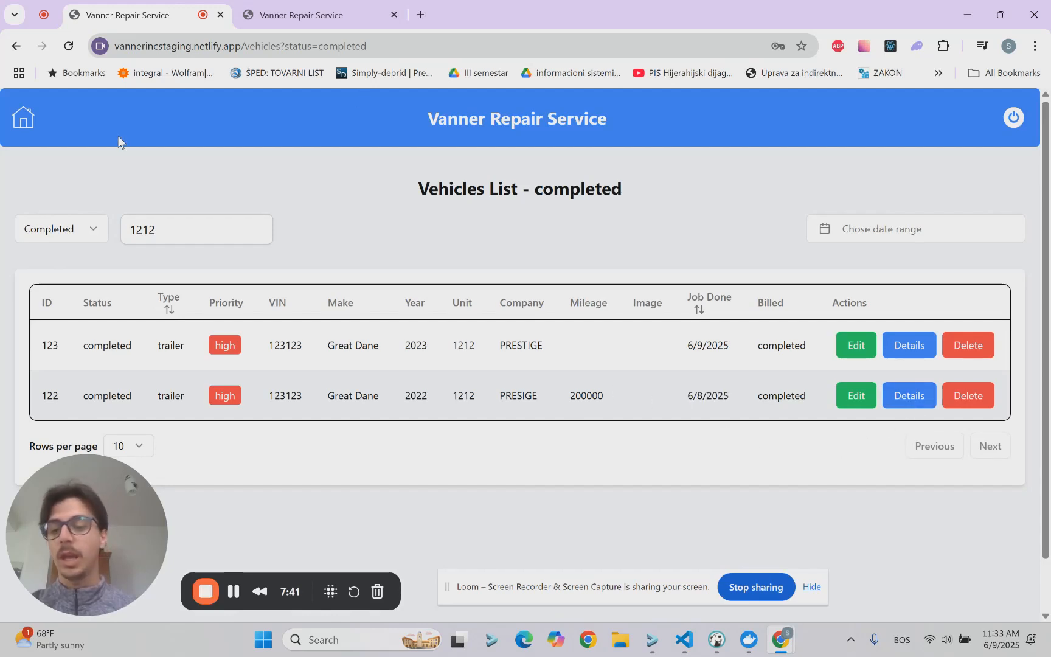
Step: Return to the home page and open the overview of all time logs
click(17, 118)
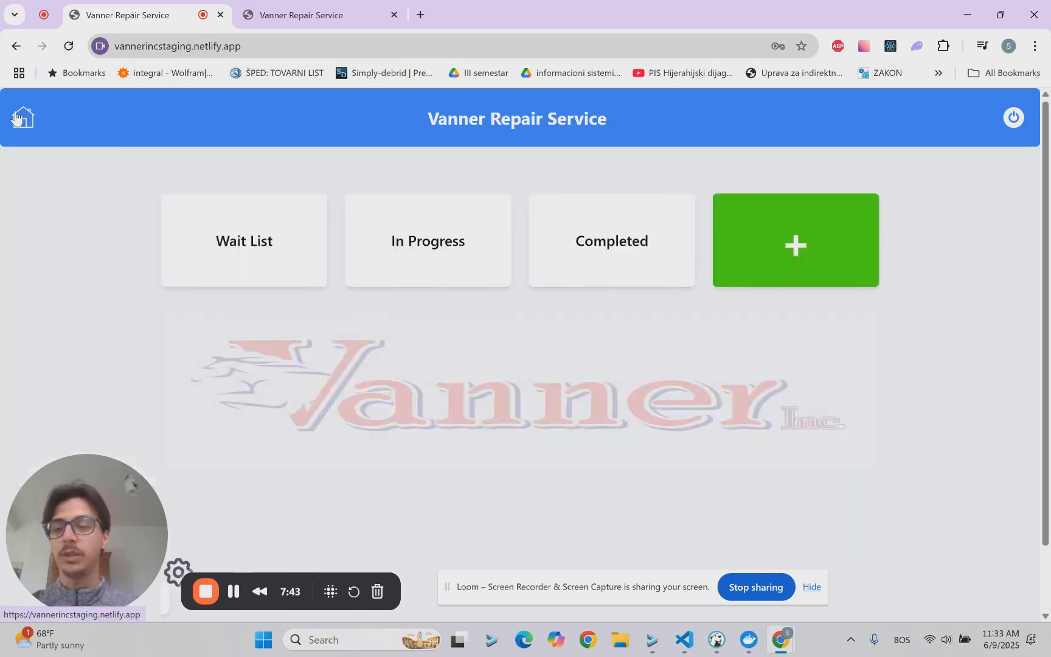
scroll(310, 346, down, 1)
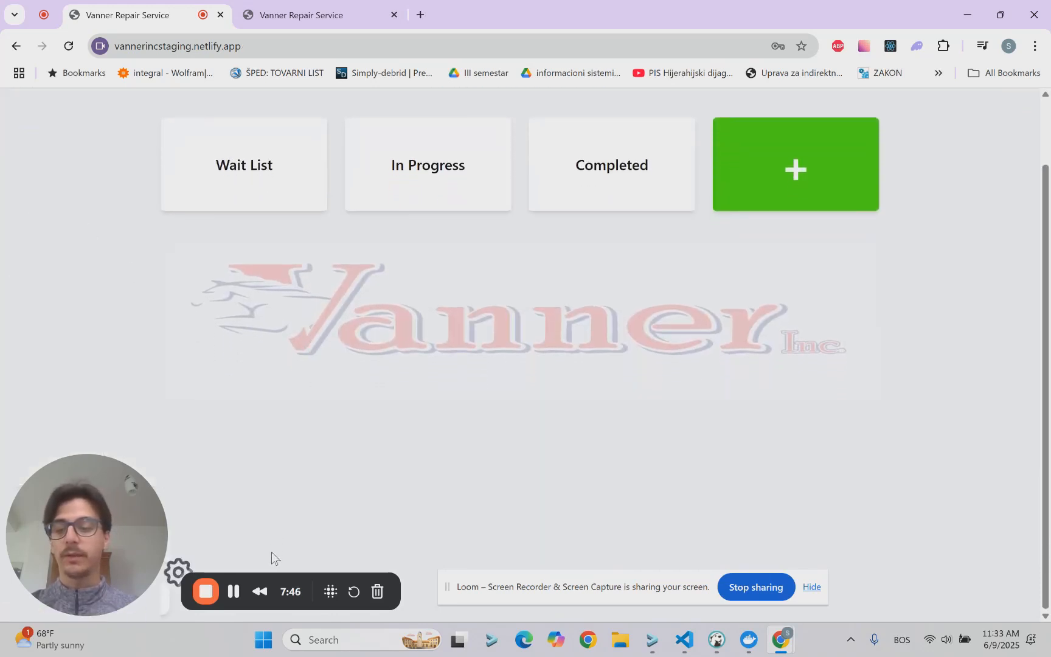
click(181, 568)
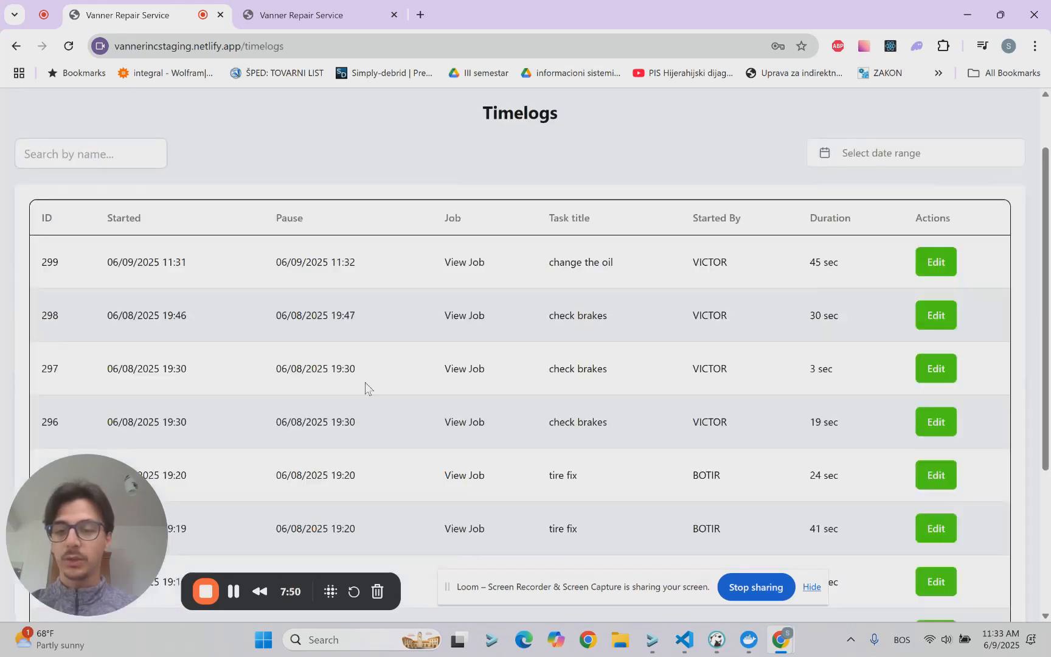
scroll(498, 245, up, 1)
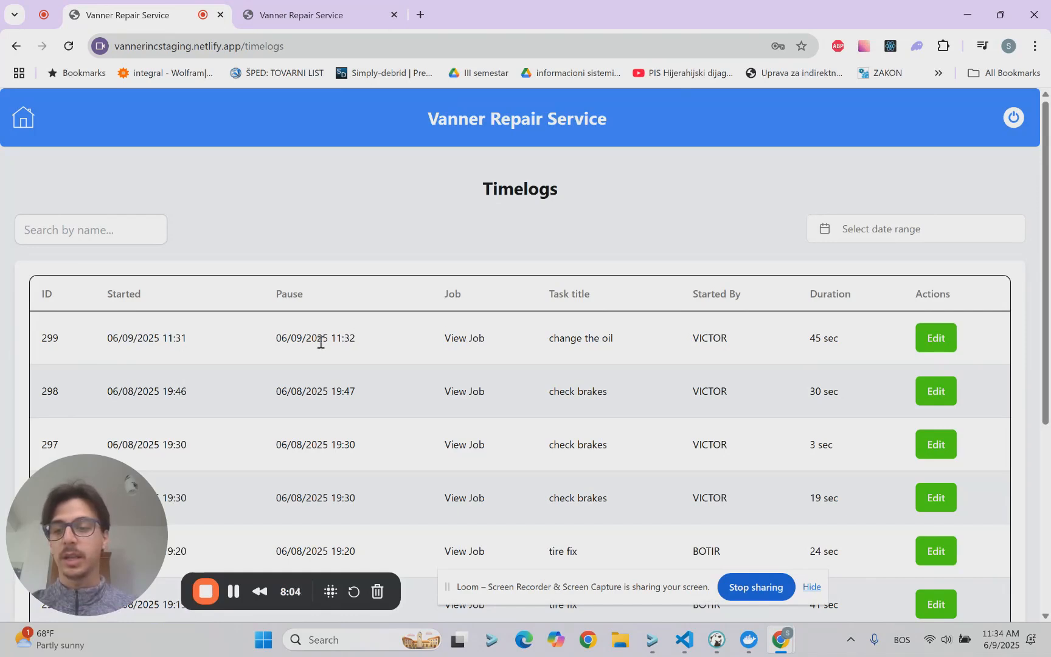
Step: Examine the pause time, task title, employee and duration of the "change the oil" time log
drag(356, 339, 298, 339)
click(344, 338)
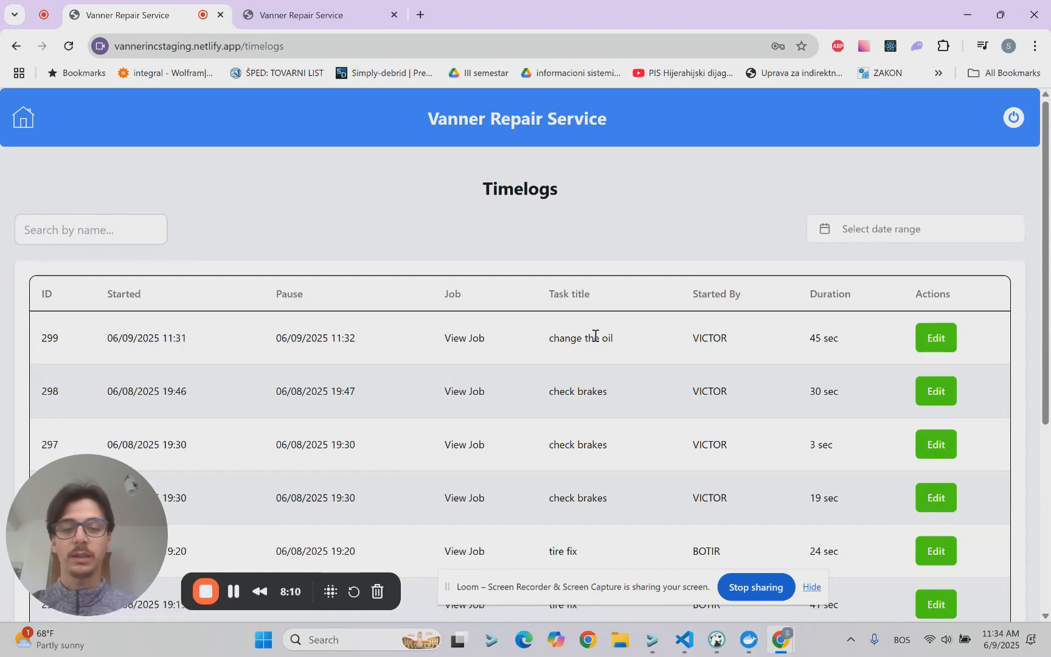
drag(610, 338, 542, 347)
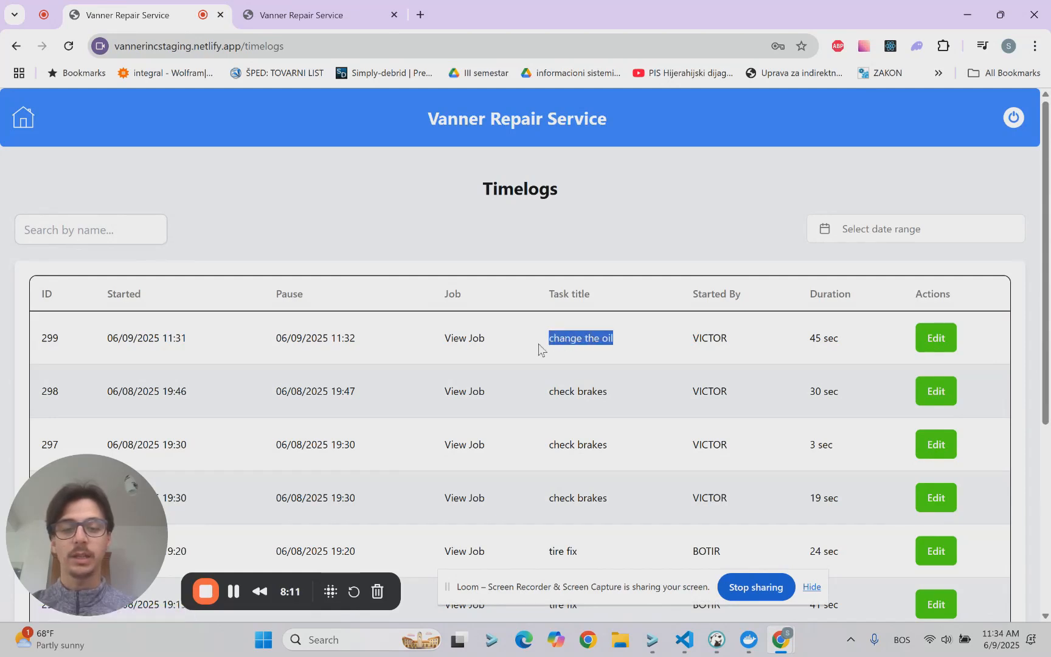
click(614, 335)
double_click(716, 337)
click(747, 352)
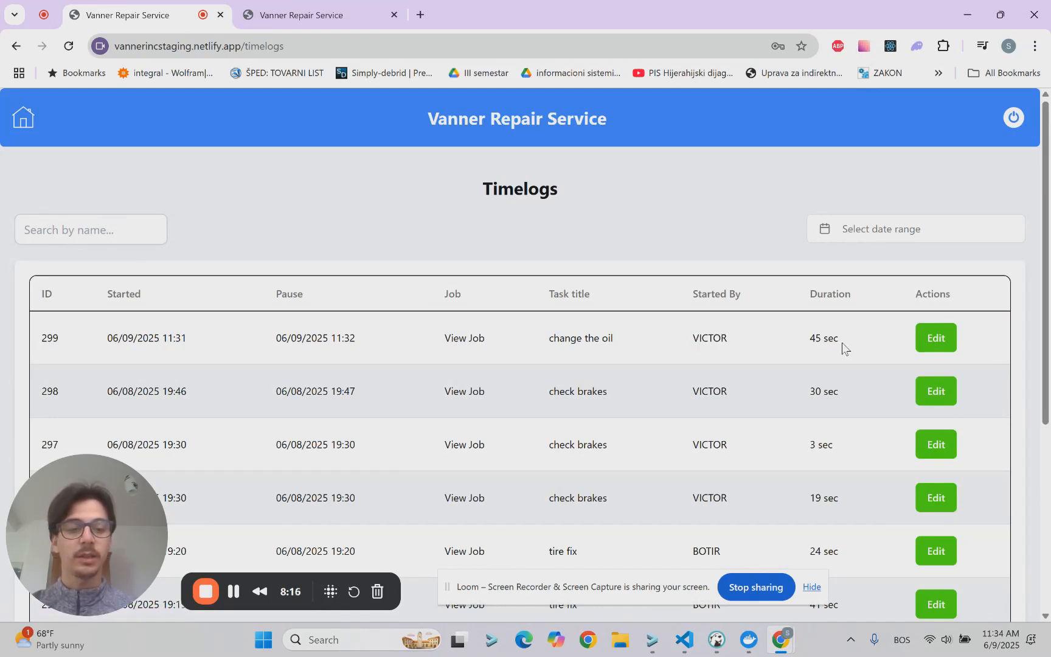
drag(843, 342, 789, 340)
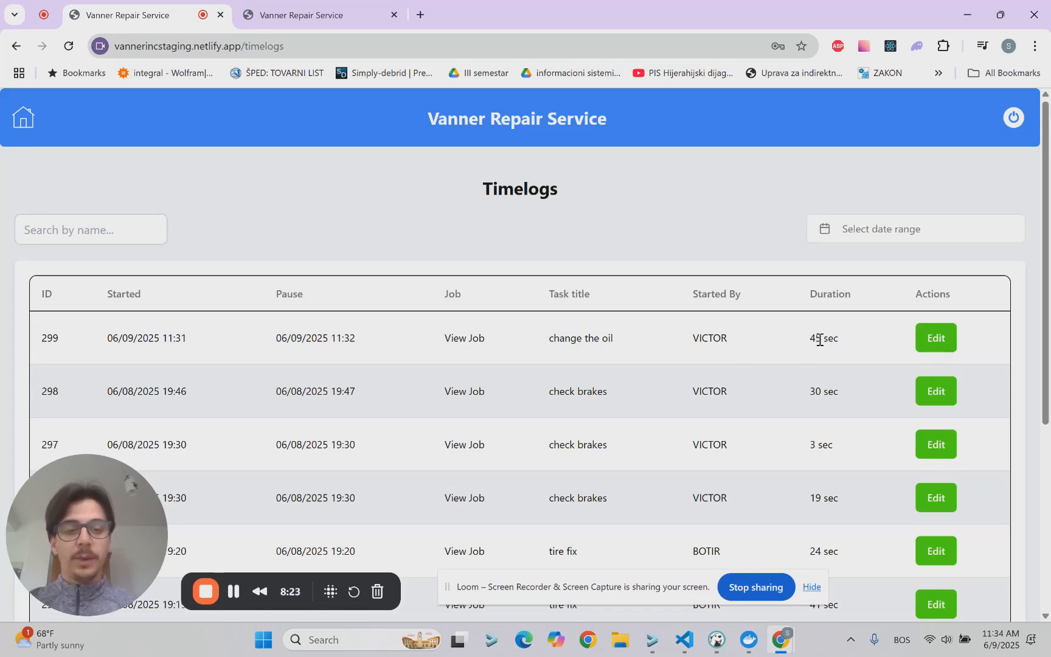
Step: Search the time logs by the employee's name and look through the matching entries
click(132, 233)
text(ViCTOR)
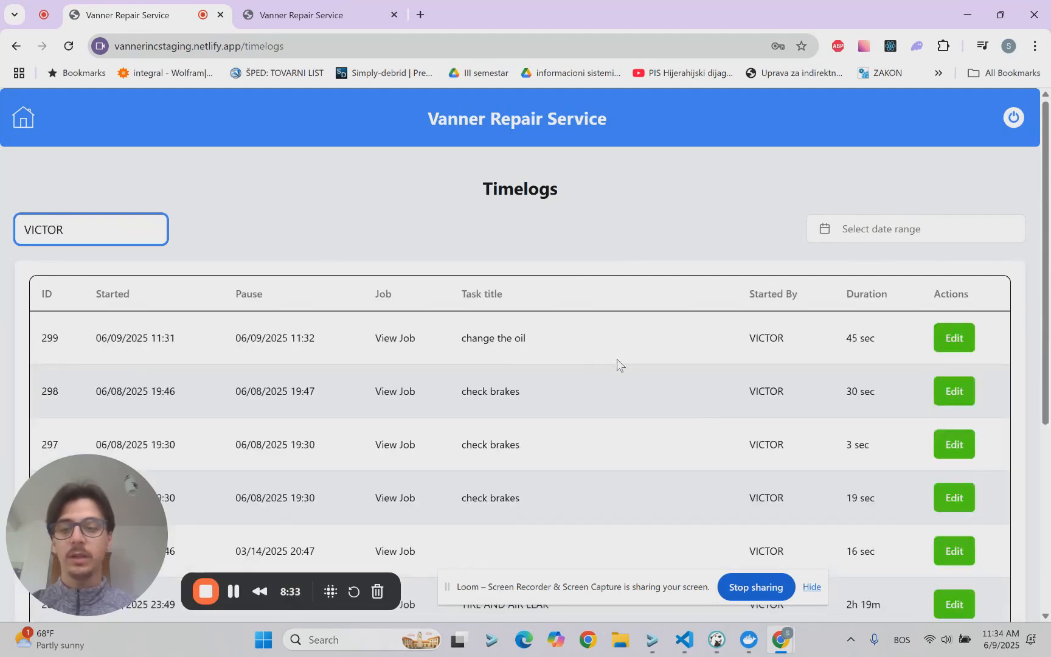
scroll(617, 359, down, 2)
scroll(617, 359, down, 4)
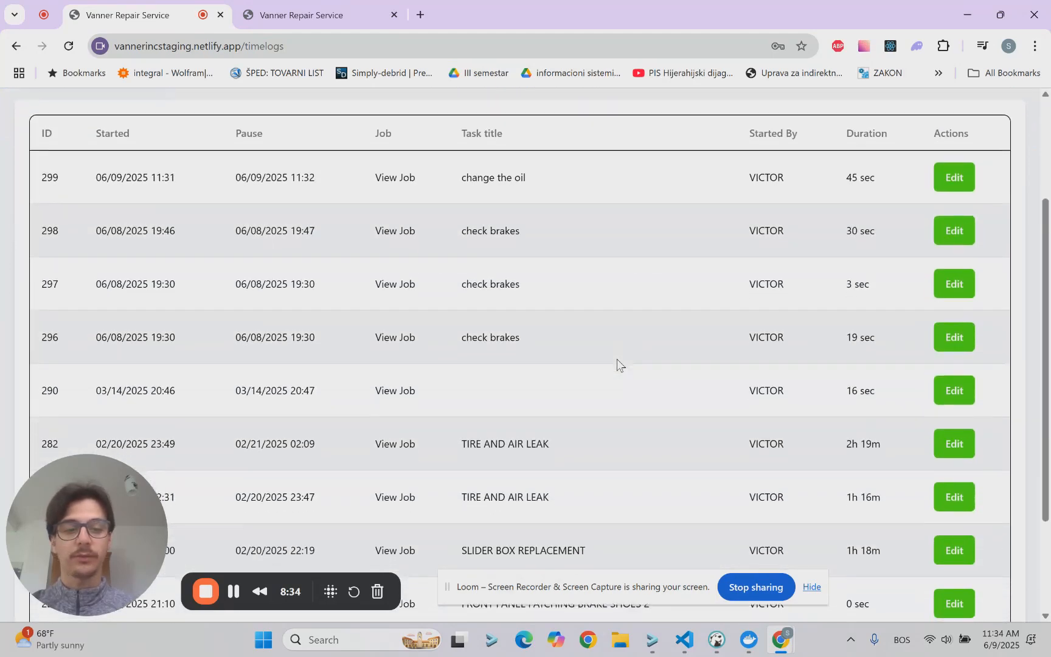
scroll(616, 359, up, 6)
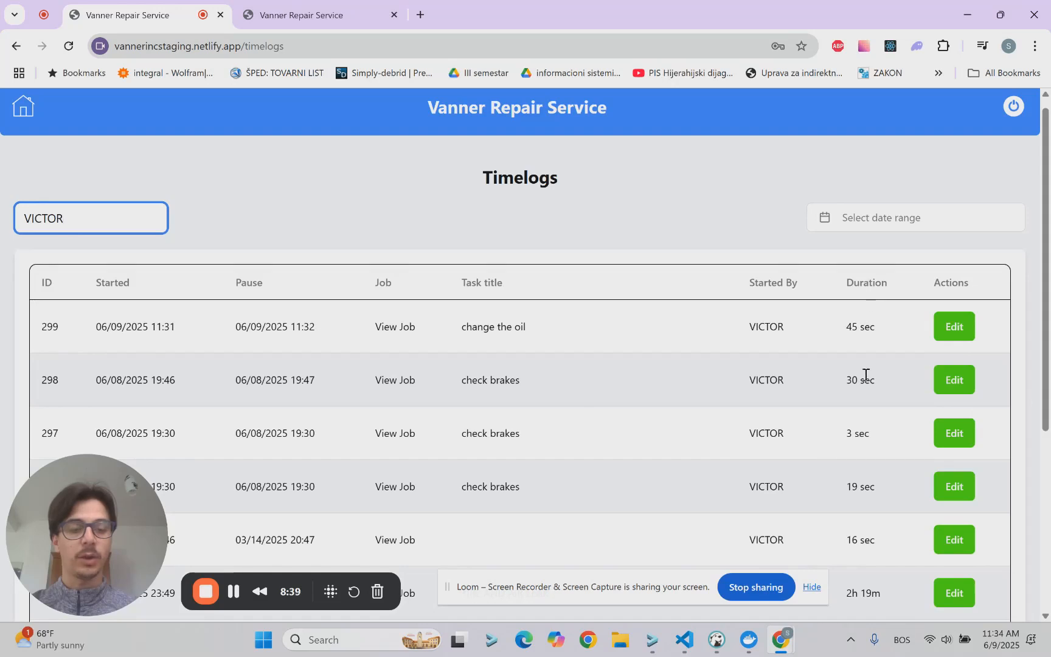
scroll(867, 375, down, 1)
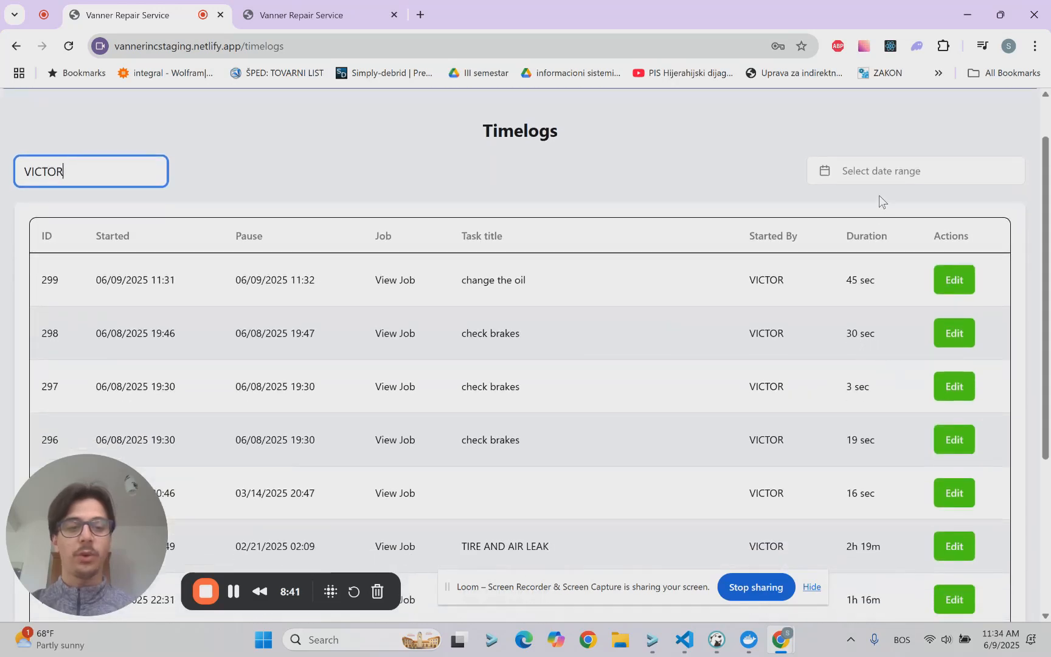
Step: View the date range calendar for the time logs, close it without choosing dates and return to the home page
click(887, 177)
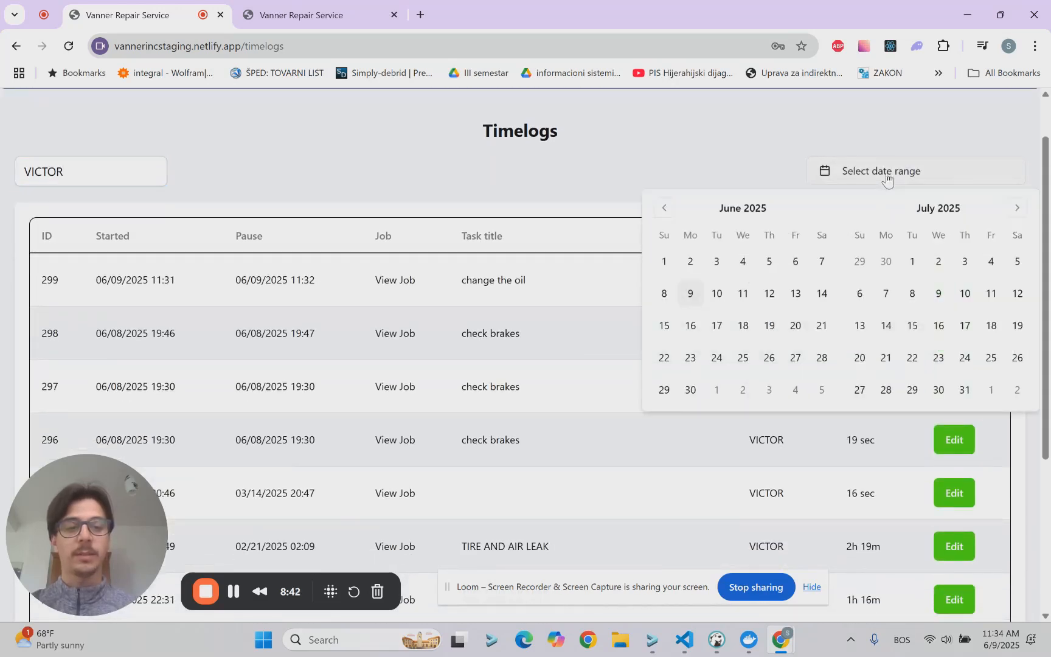
click(753, 166)
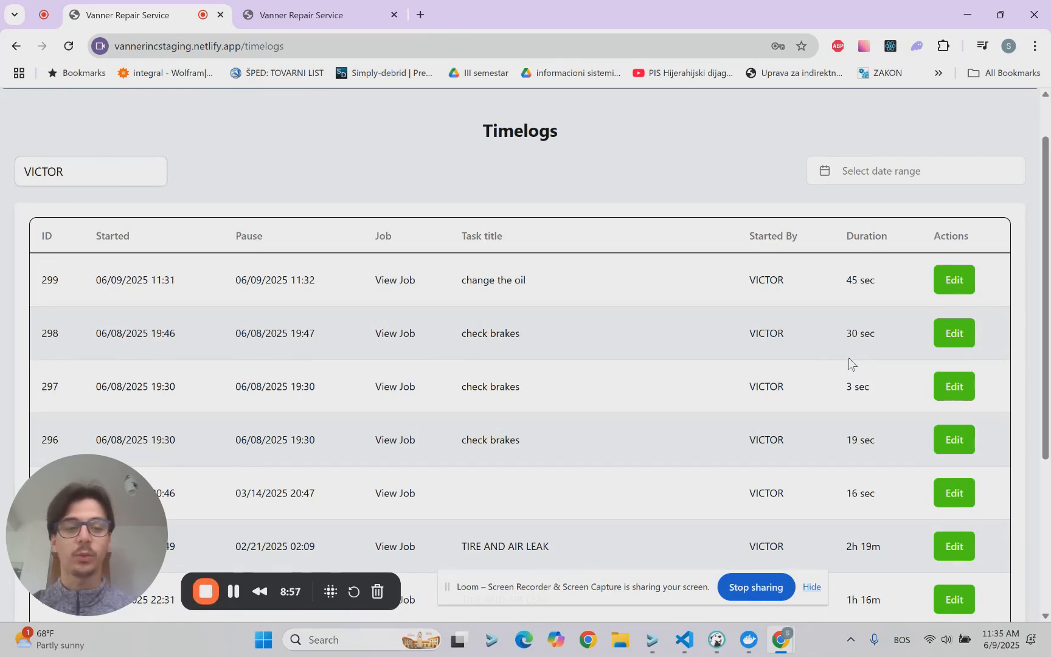
scroll(849, 359, up, 1)
key(alt+Left)
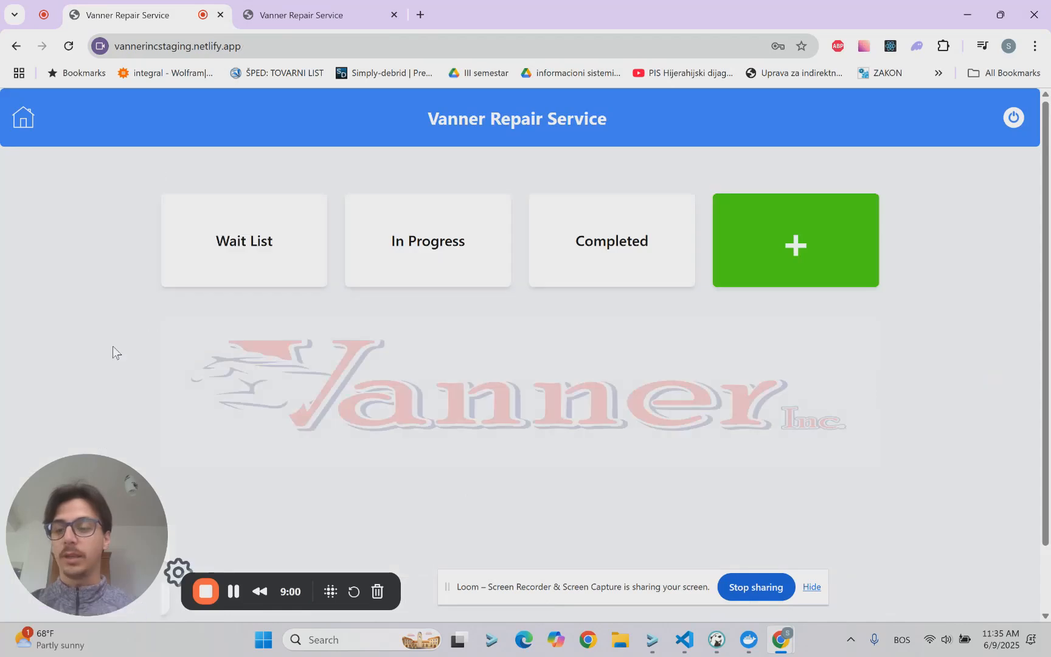